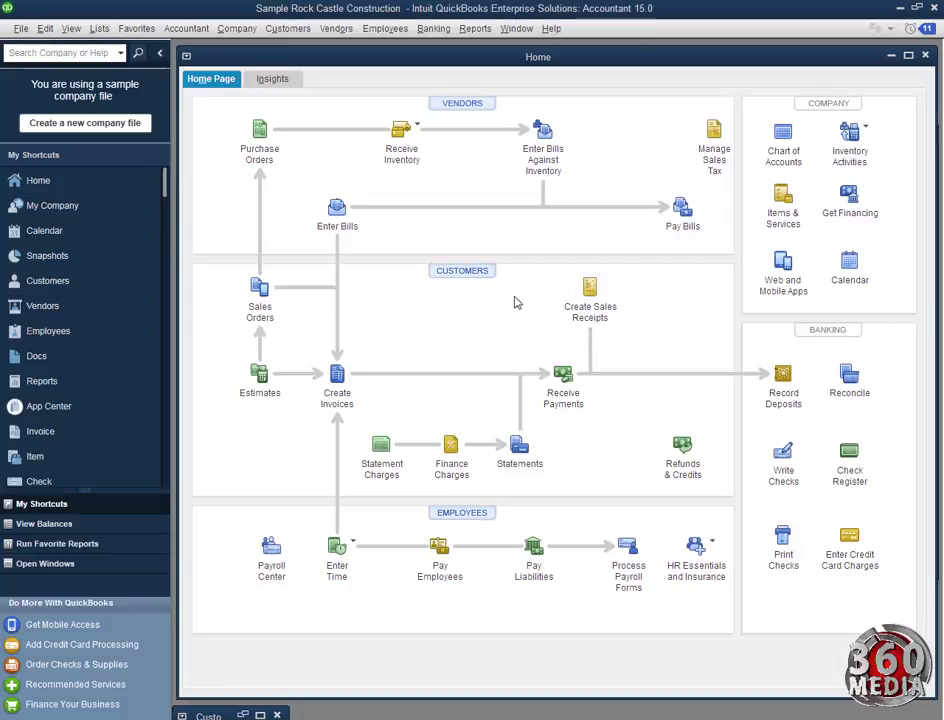
Start a new customer record from the Customer Center and move the form up and left
{"action": "left_click", "coordinate": [478, 274]}
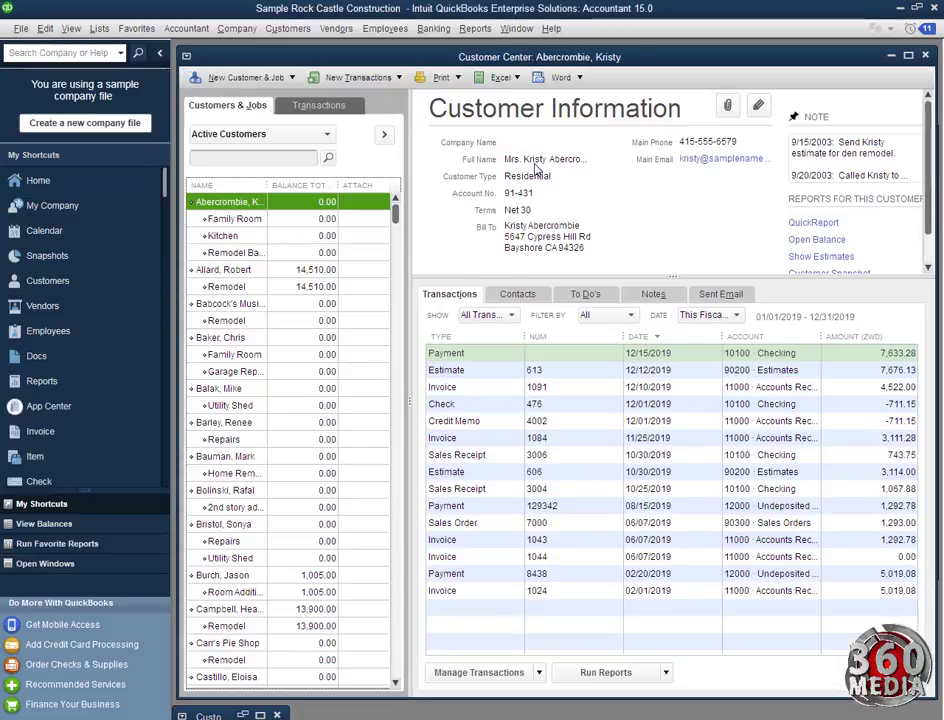
{"action": "left_click", "coordinate": [256, 79]}
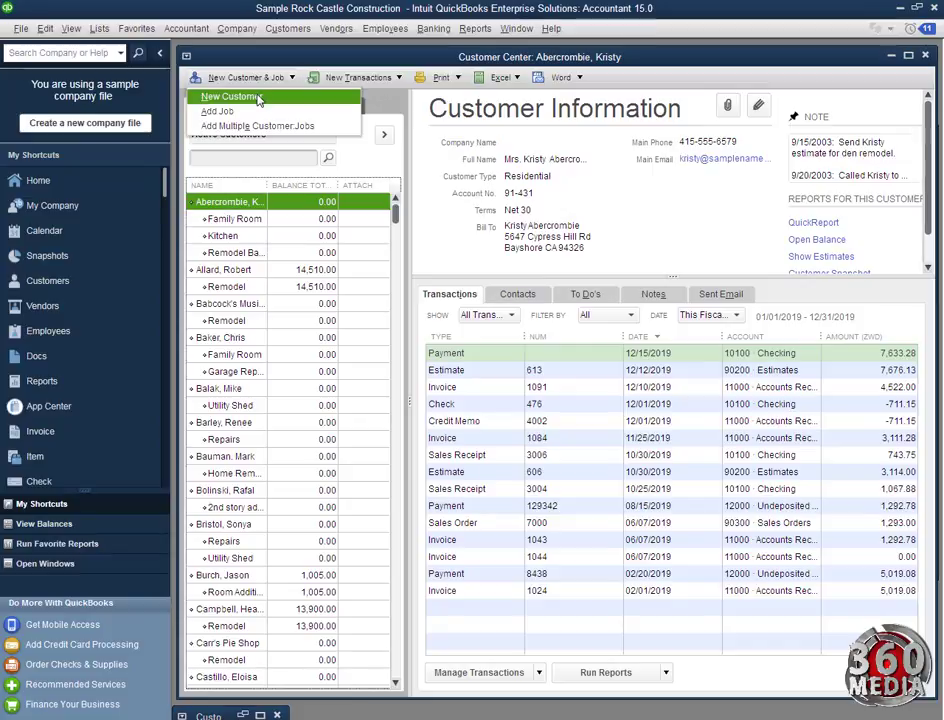
{"action": "left_click", "coordinate": [236, 96]}
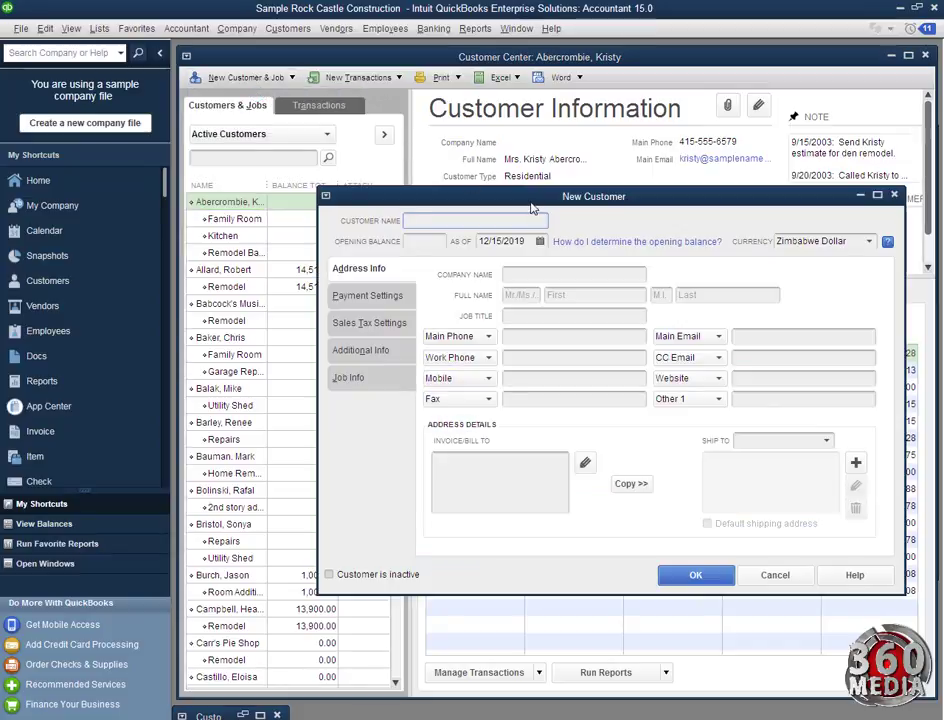
{"action": "left_click_drag", "start_coordinate": [531, 204], "coordinate": [484, 101]}
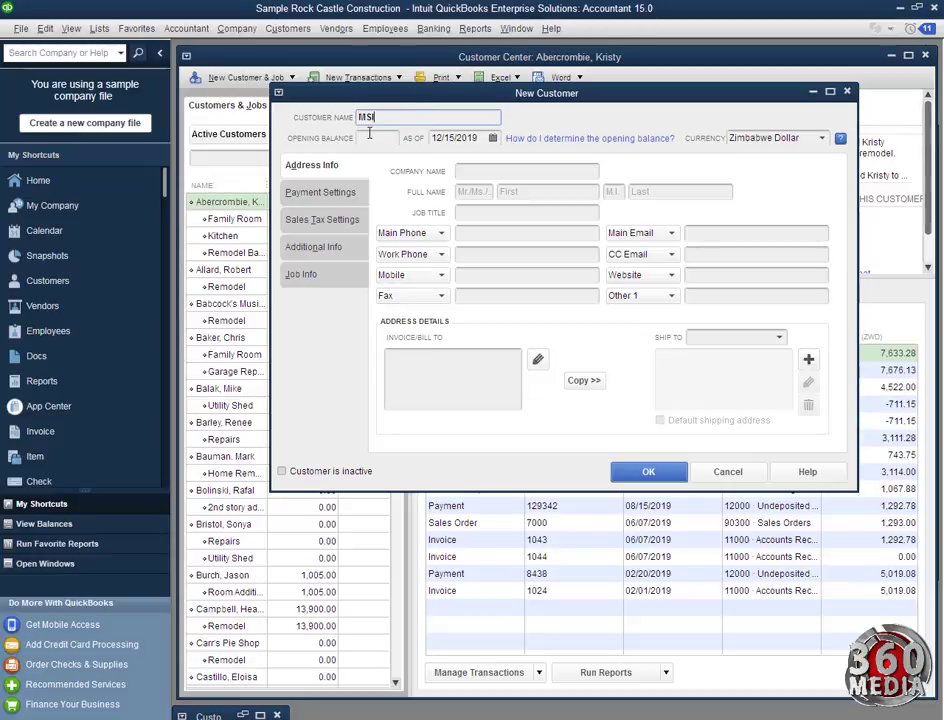
Check the opening balance as-of date in the calendar without changing it
{"action": "left_click", "coordinate": [368, 138]}
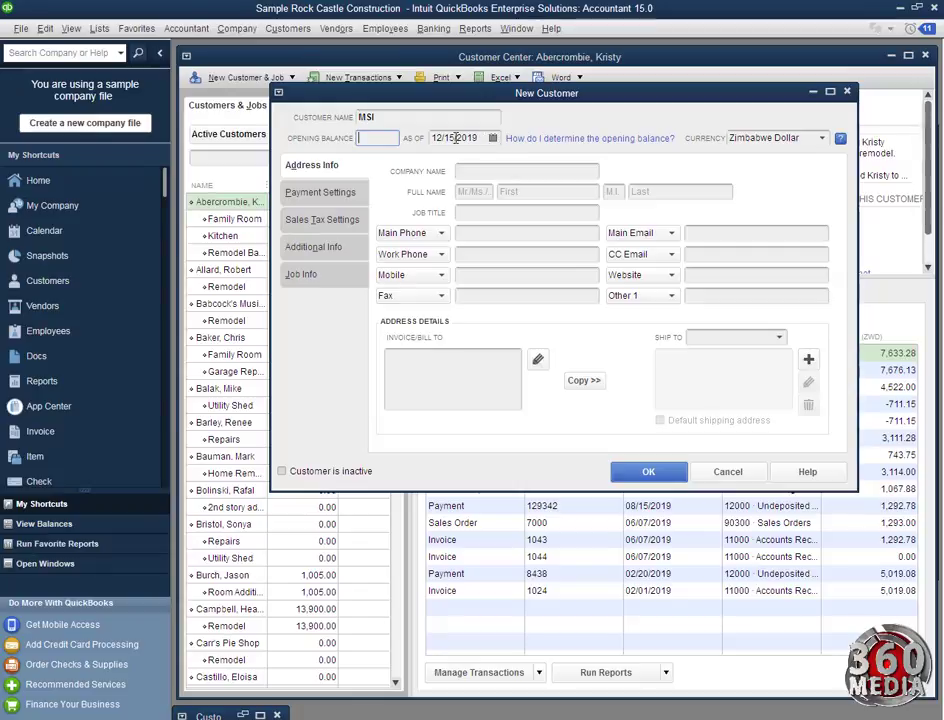
{"action": "left_click", "coordinate": [492, 139]}
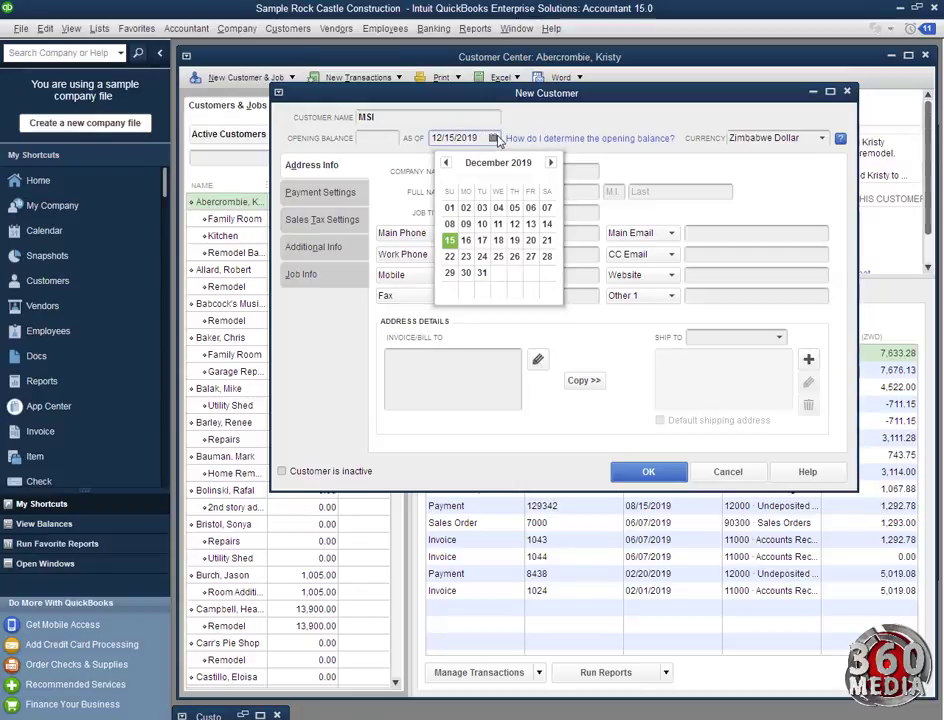
{"action": "left_click", "coordinate": [618, 164]}
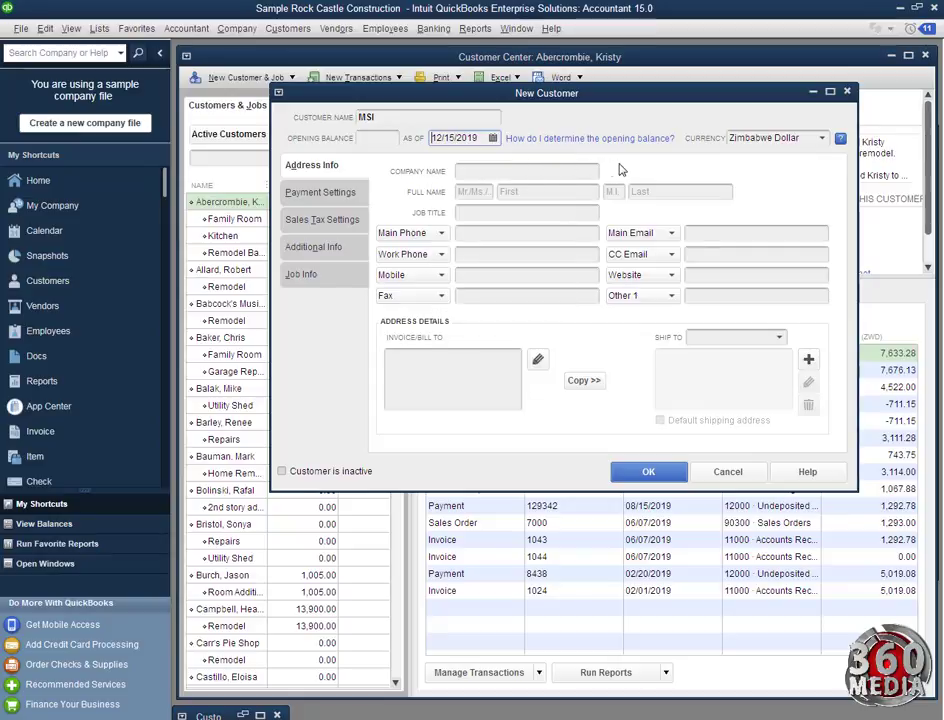
Enter MSI as the company name and move through Full Name to Job Title
{"action": "left_click", "coordinate": [499, 173]}
{"action": "type", "text": "MSI"}
{"action": "left_click", "coordinate": [488, 192]}
{"action": "left_click", "coordinate": [535, 193]}
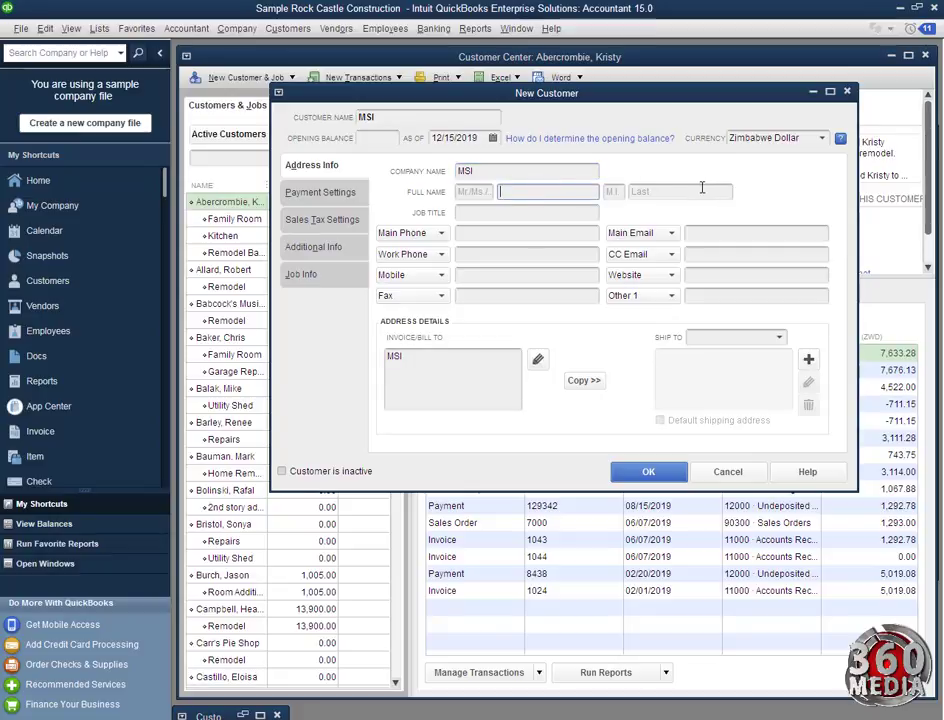
{"action": "left_click", "coordinate": [512, 213]}
Enter the main phone number, copy it as the work phone, and add the mobile number
{"action": "left_click", "coordinate": [477, 234]}
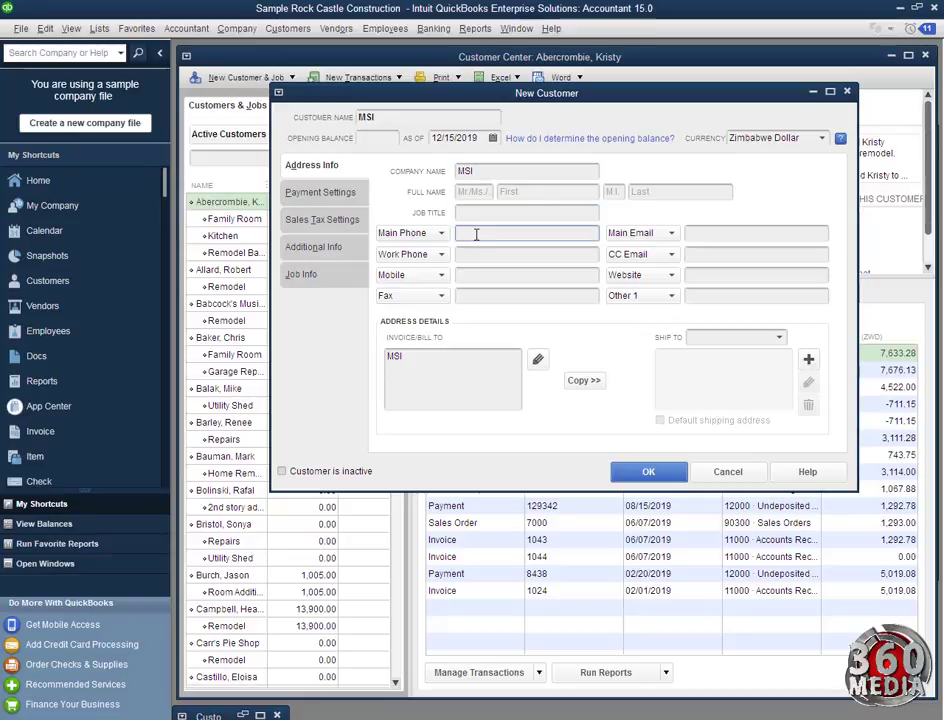
{"action": "left_click", "coordinate": [486, 254]}
{"action": "left_click_drag", "start_coordinate": [508, 230], "coordinate": [456, 228]}
{"action": "key", "text": "ctrl+c"}
{"action": "left_click", "coordinate": [485, 253]}
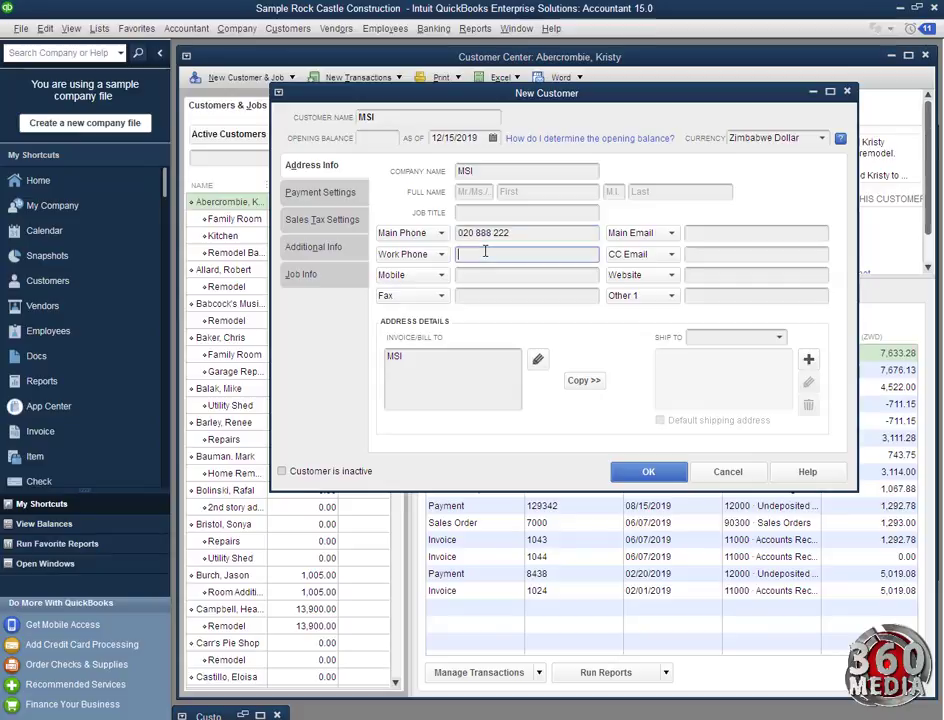
{"action": "key", "text": "ctrl+v"}
{"action": "left_click", "coordinate": [473, 273]}
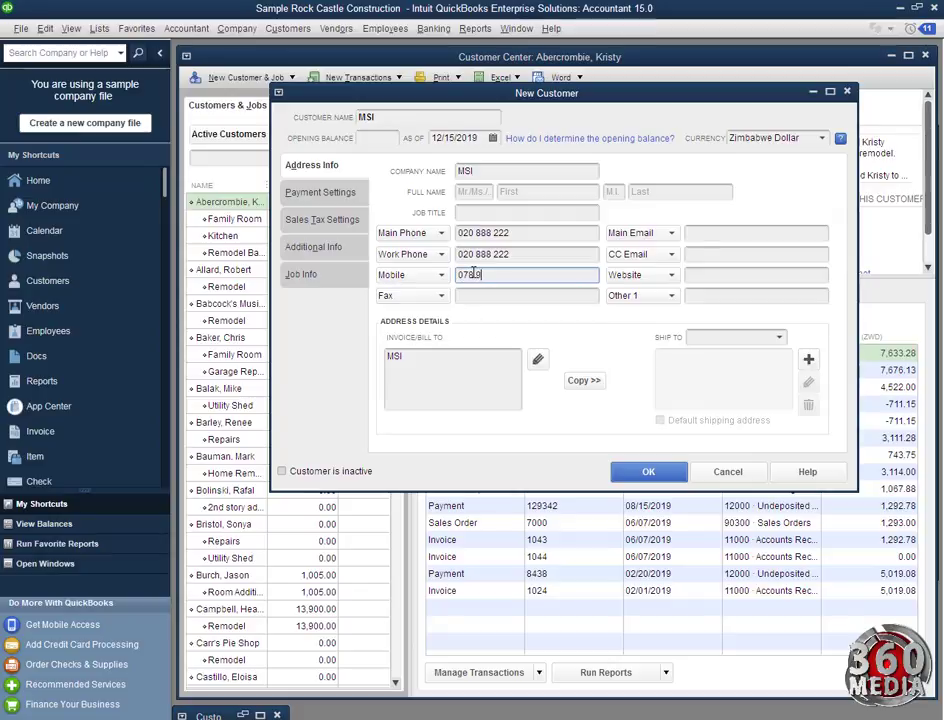
{"action": "left_click", "coordinate": [697, 234]}
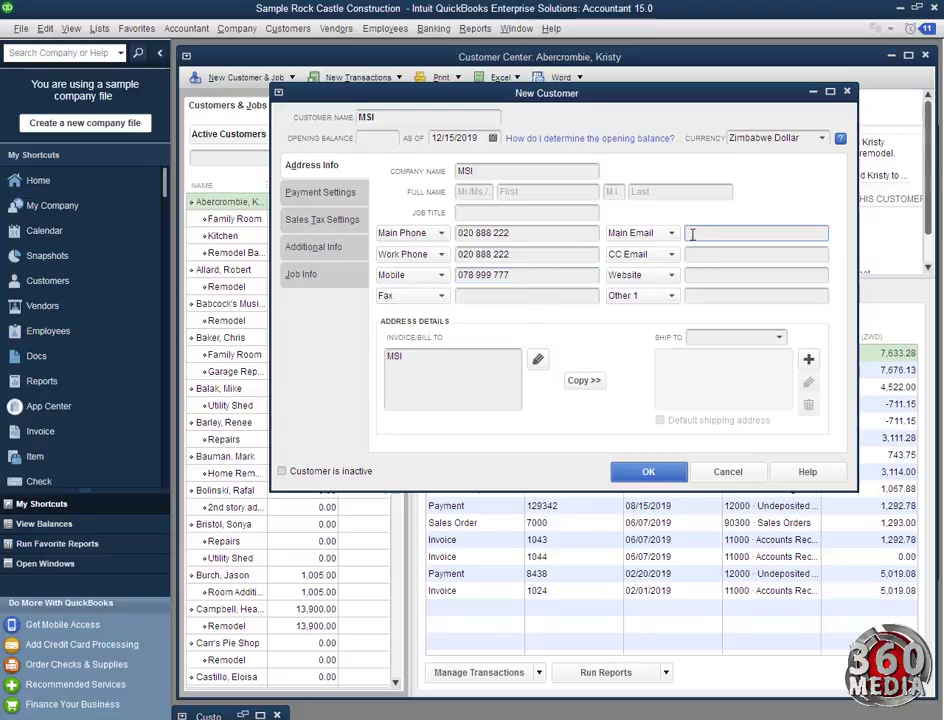
{"action": "left_click", "coordinate": [709, 256]}
{"action": "left_click", "coordinate": [705, 276]}
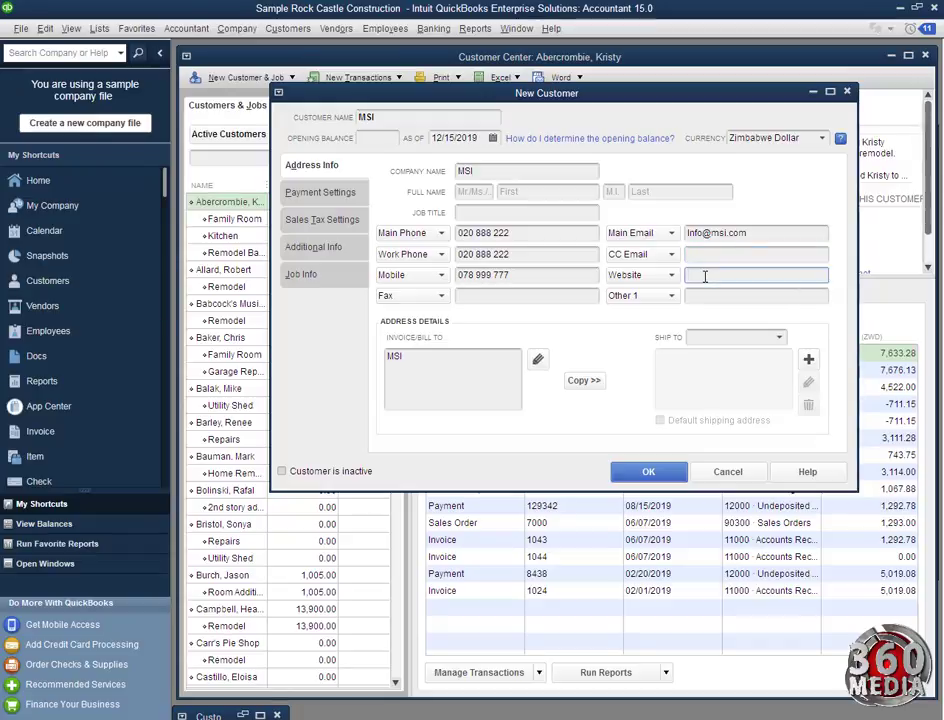
{"action": "type", "text": "www.msi.com"}
{"action": "left_click", "coordinate": [410, 384]}
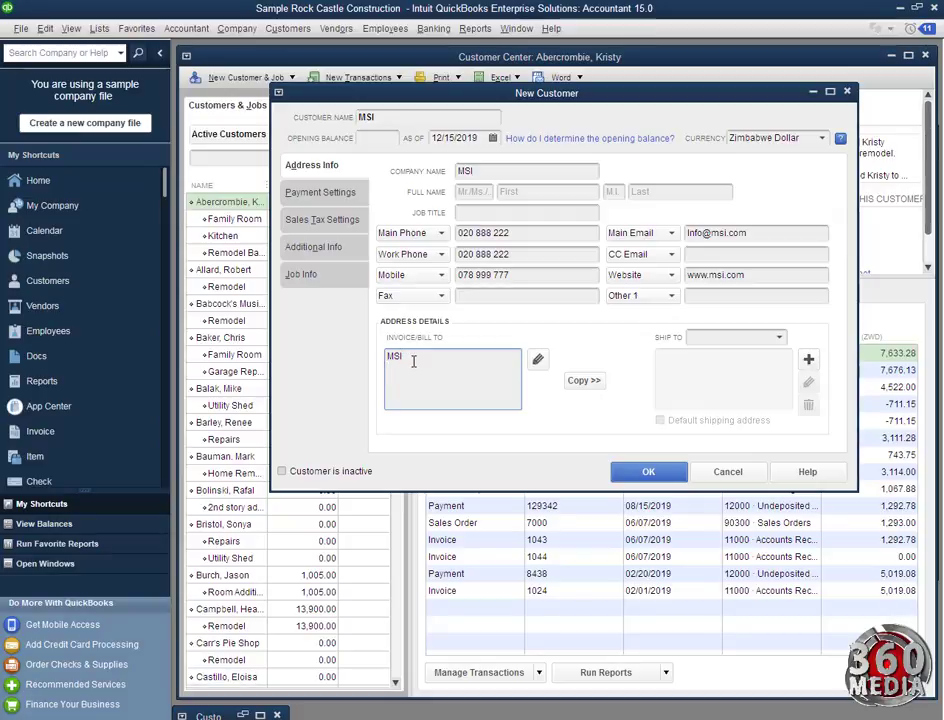
Type the PO box, Kampala Uganda, and plot lines into the bill-to address, fixing a typo
{"action": "type", "text": "PO Box 1234"}
{"action": "key", "text": "Return"}
{"action": "type", "text": "Kampal"}
{"action": "type", "text": "a"}
{"action": "type", "text": " Uganda"}
Copy the bill-to address to Ship To 1 with Kampala as State/Province, and save MSI
{"action": "left_click", "coordinate": [582, 381]}
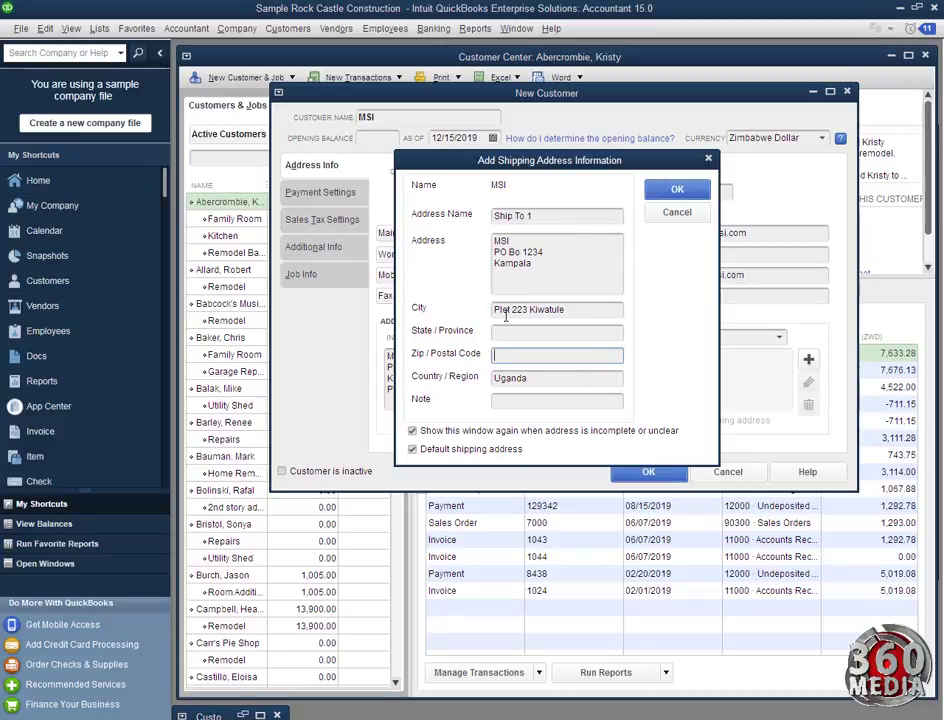
{"action": "left_click", "coordinate": [536, 265]}
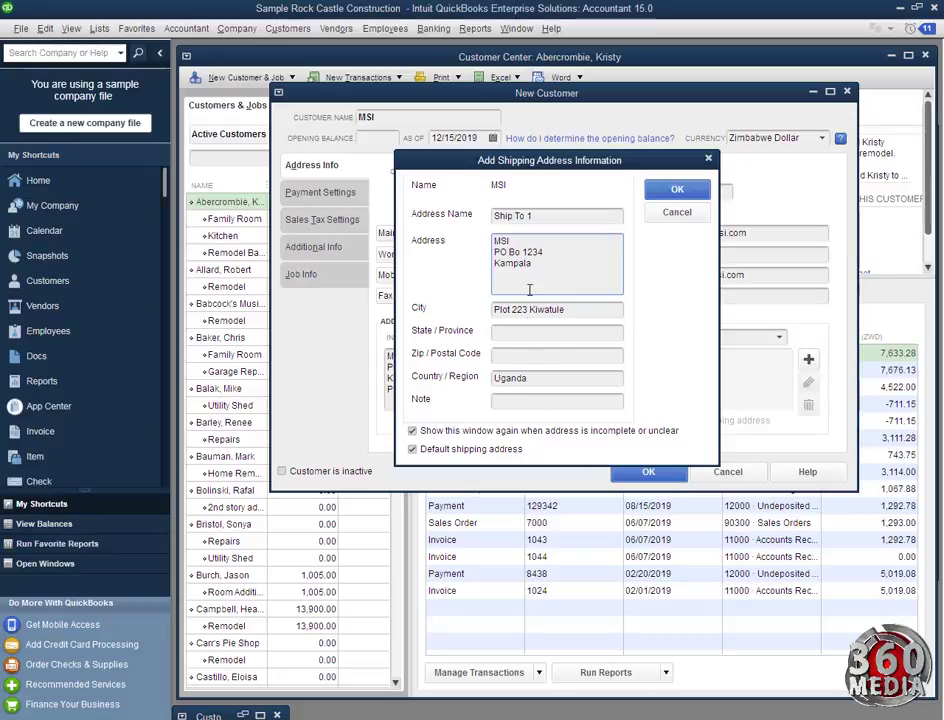
{"action": "left_click_drag", "start_coordinate": [505, 266], "coordinate": [481, 267]}
{"action": "left_click", "coordinate": [499, 330]}
{"action": "key", "text": "ctrl+v"}
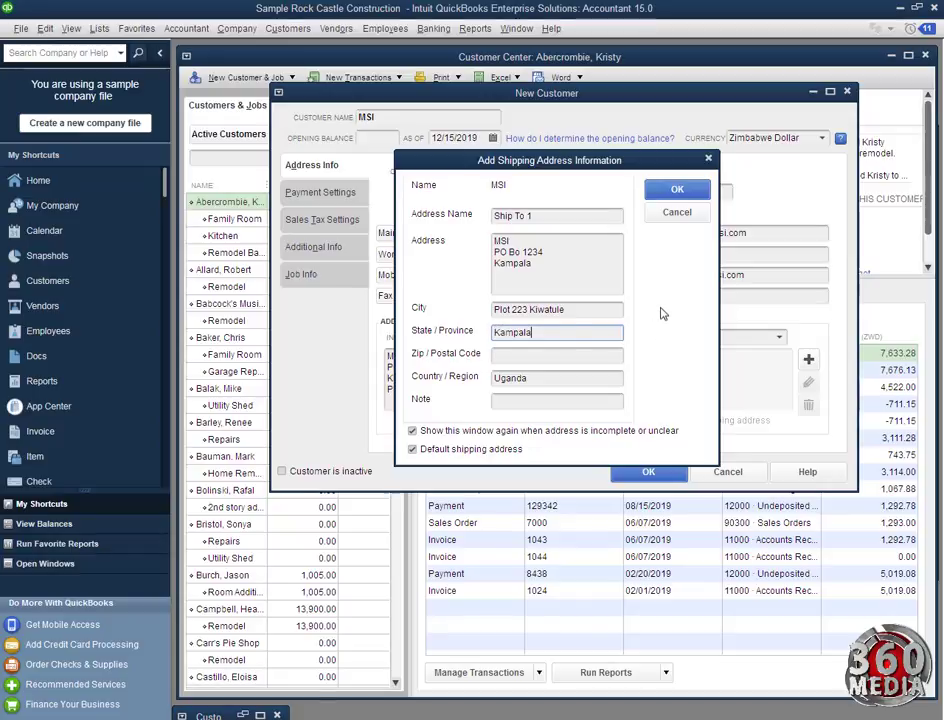
{"action": "left_click", "coordinate": [678, 190]}
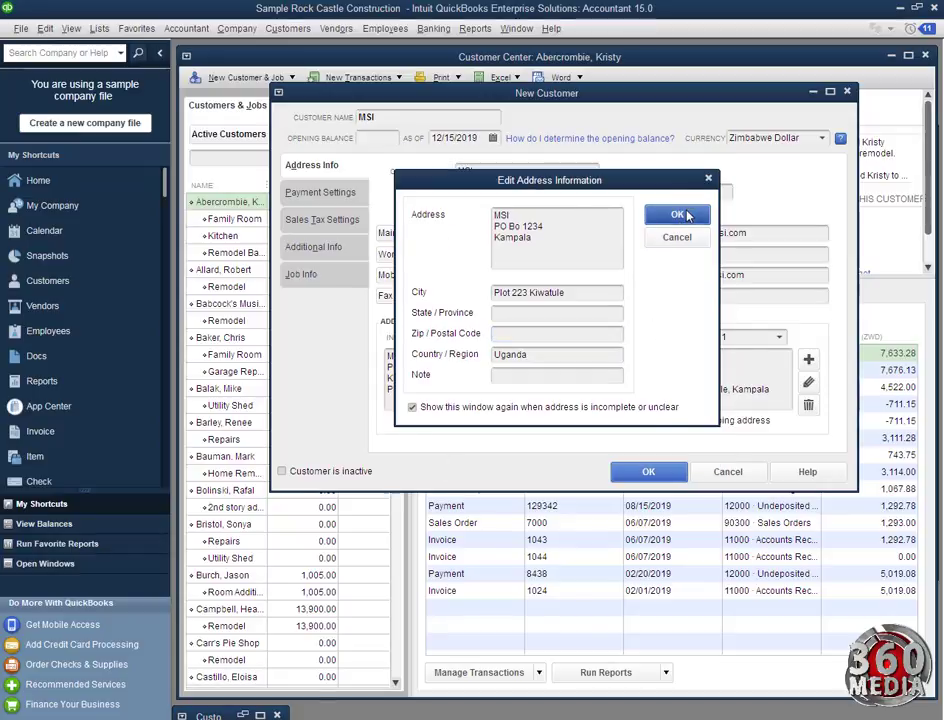
{"action": "left_click", "coordinate": [684, 215]}
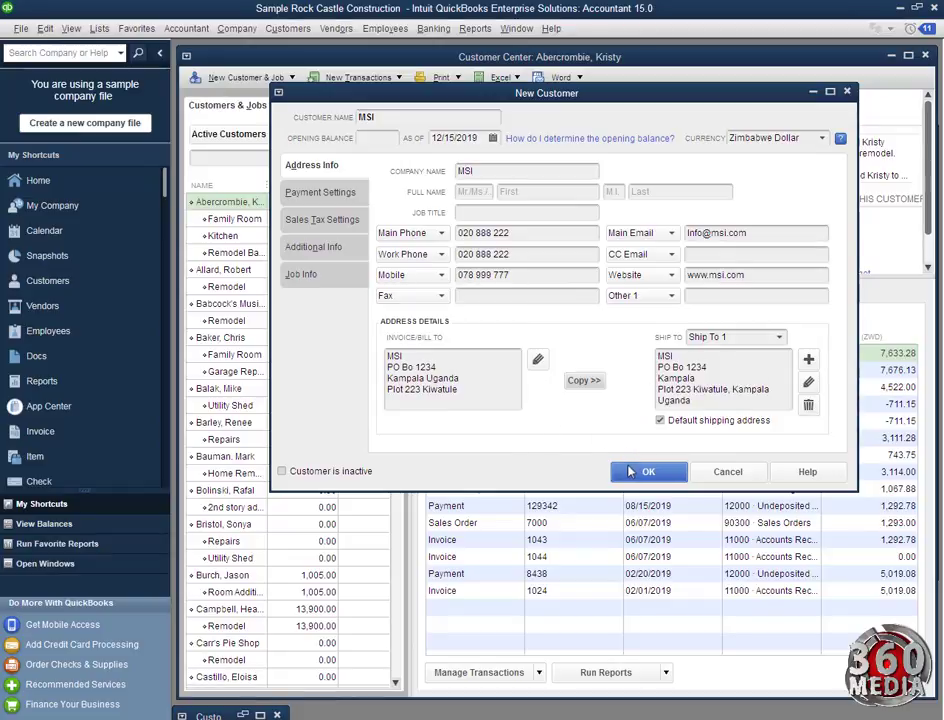
{"action": "left_click", "coordinate": [630, 471]}
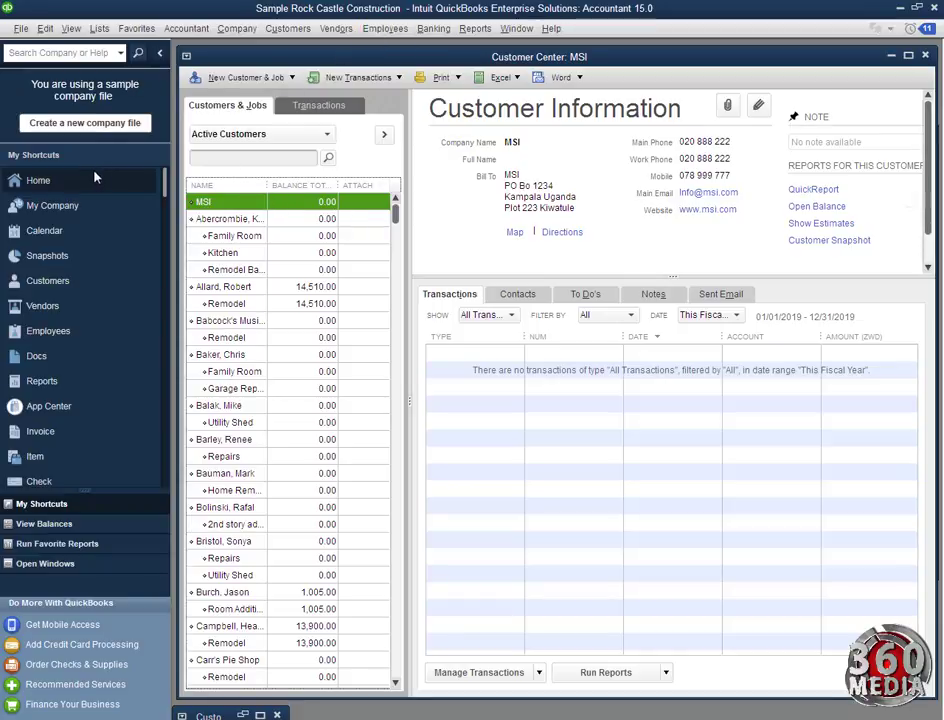
Return to the Home page
{"action": "left_click", "coordinate": [70, 181]}
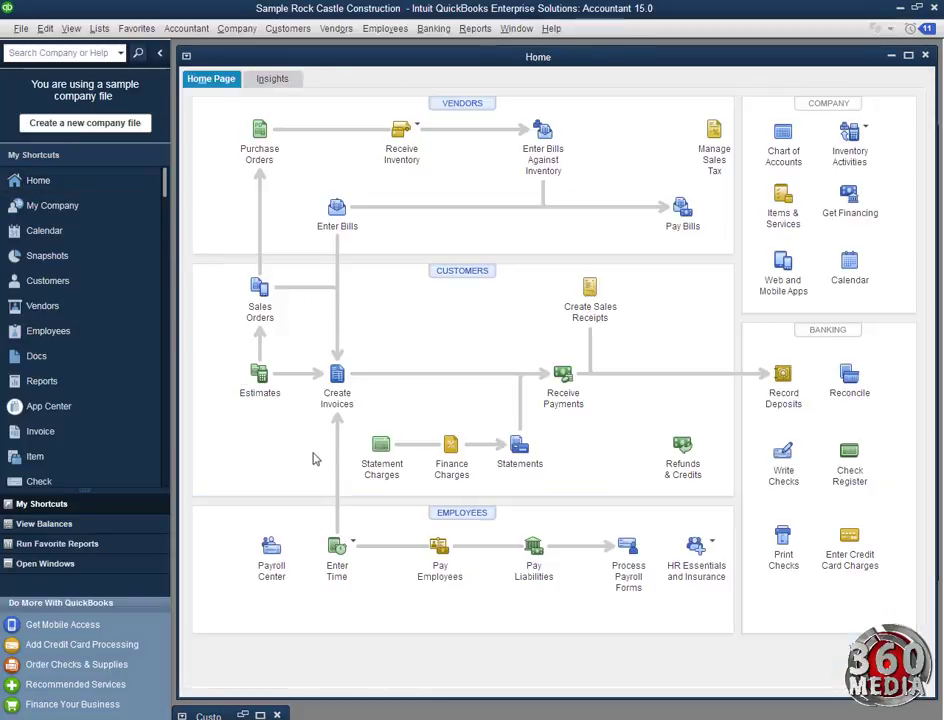
Start a maximized invoice for customer MSI, then go back to the Home page
{"action": "left_click", "coordinate": [336, 390]}
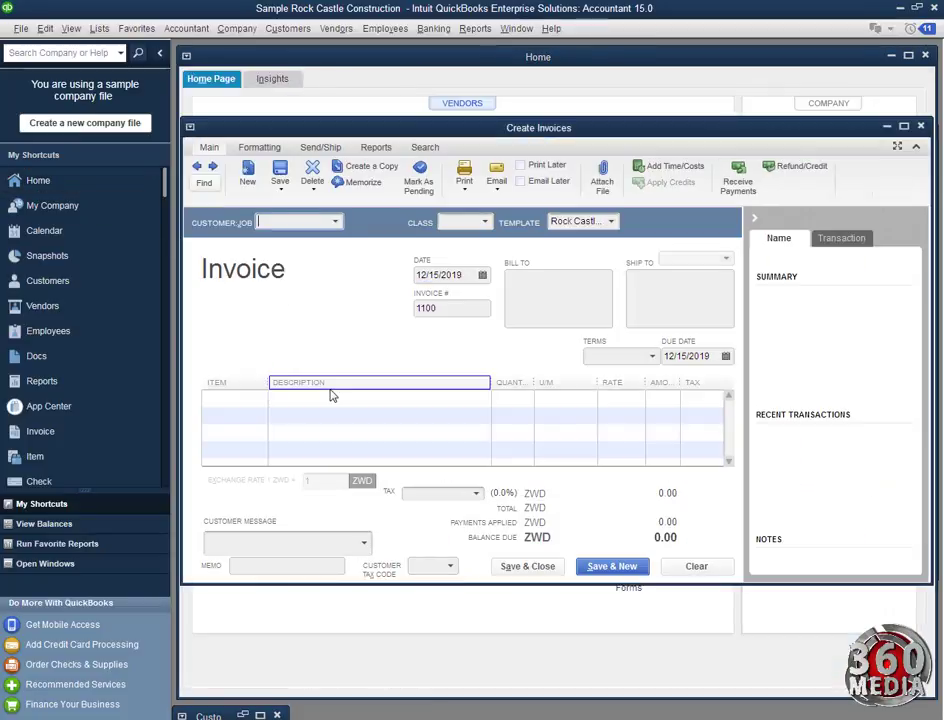
{"action": "left_click", "coordinate": [903, 126]}
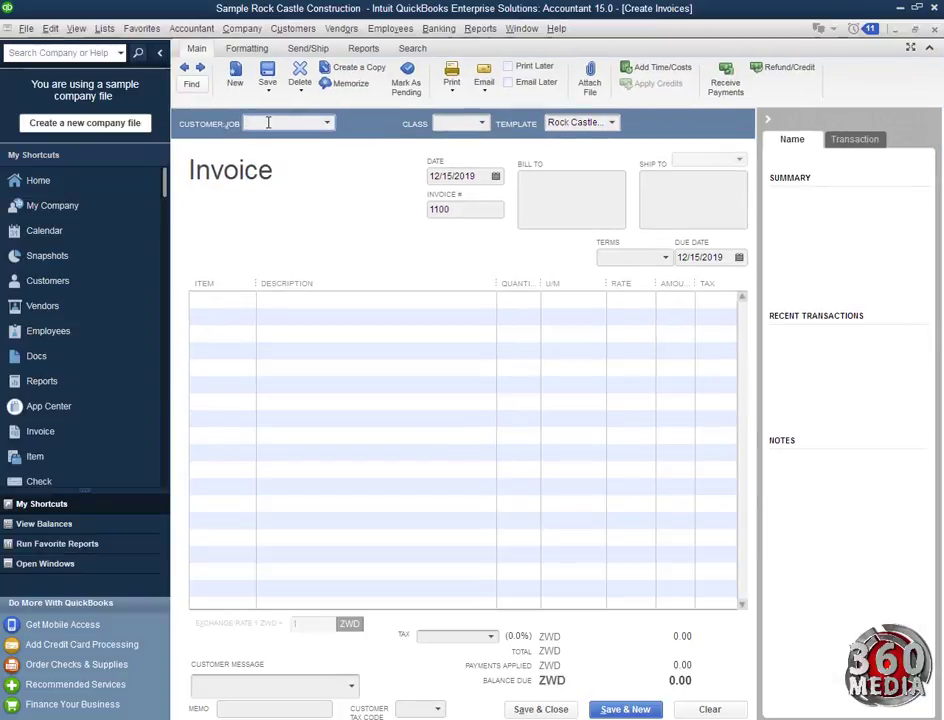
{"action": "type", "text": "MSI"}
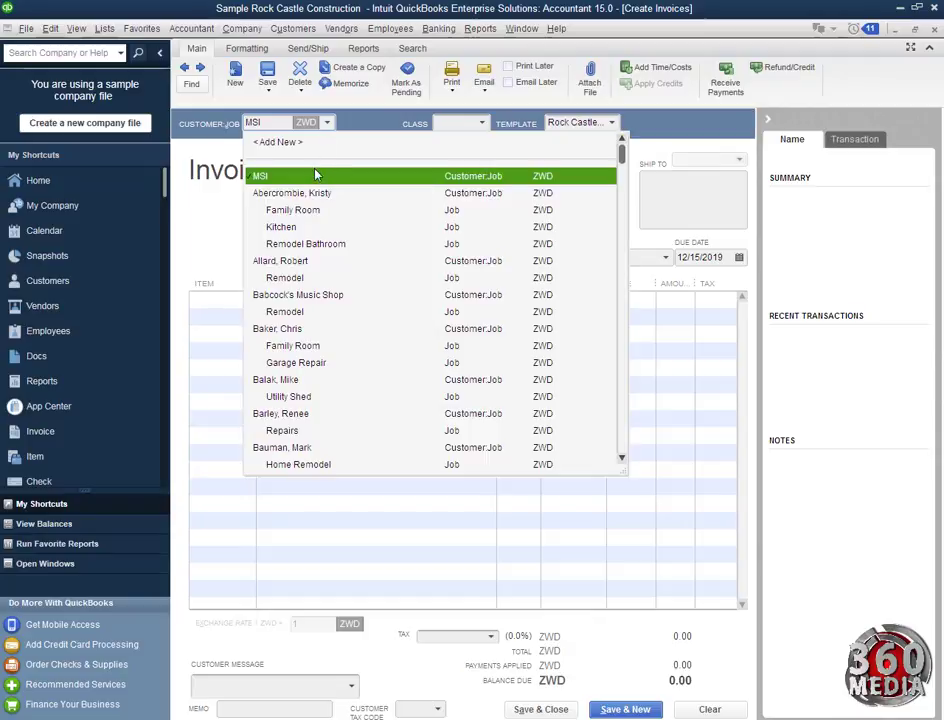
{"action": "left_click", "coordinate": [315, 175]}
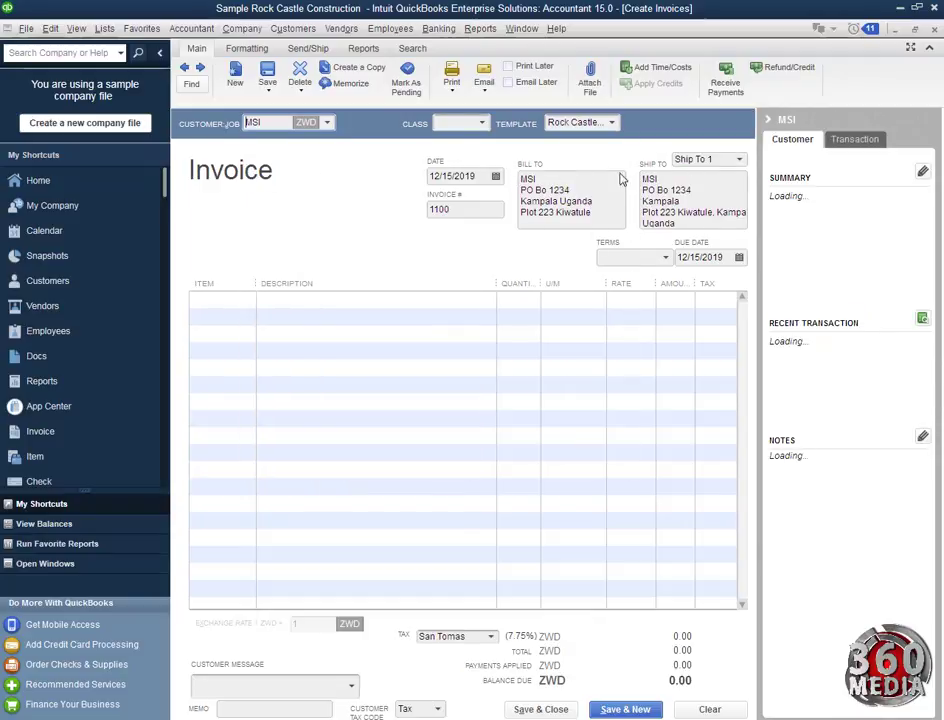
{"action": "left_click", "coordinate": [55, 182]}
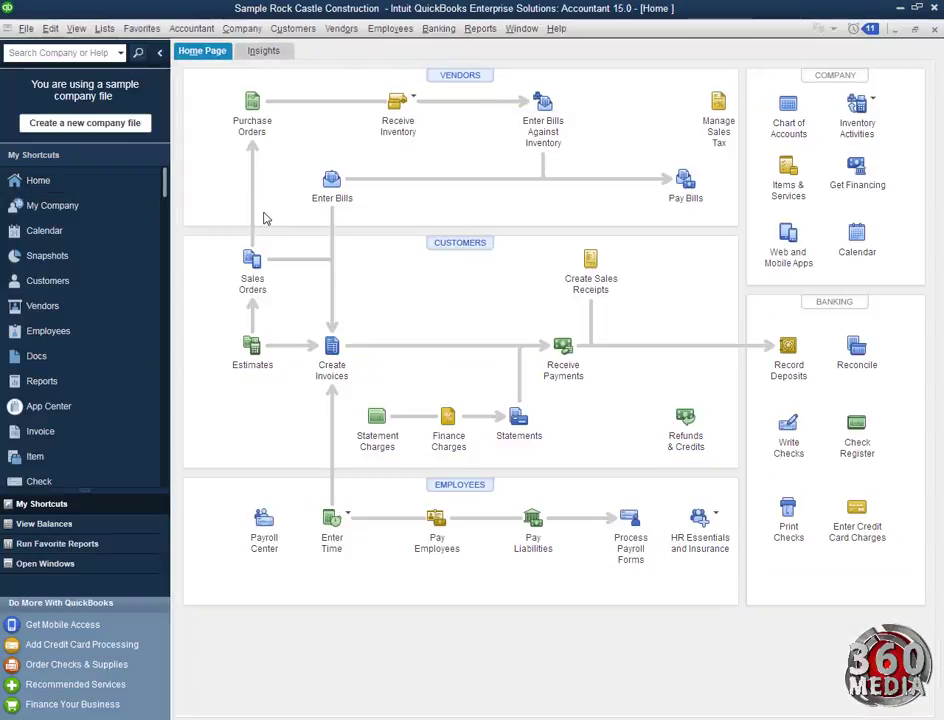
Open MSI's Edit Customer record from the Customer Center at its Payment Settings
{"action": "left_click", "coordinate": [470, 250]}
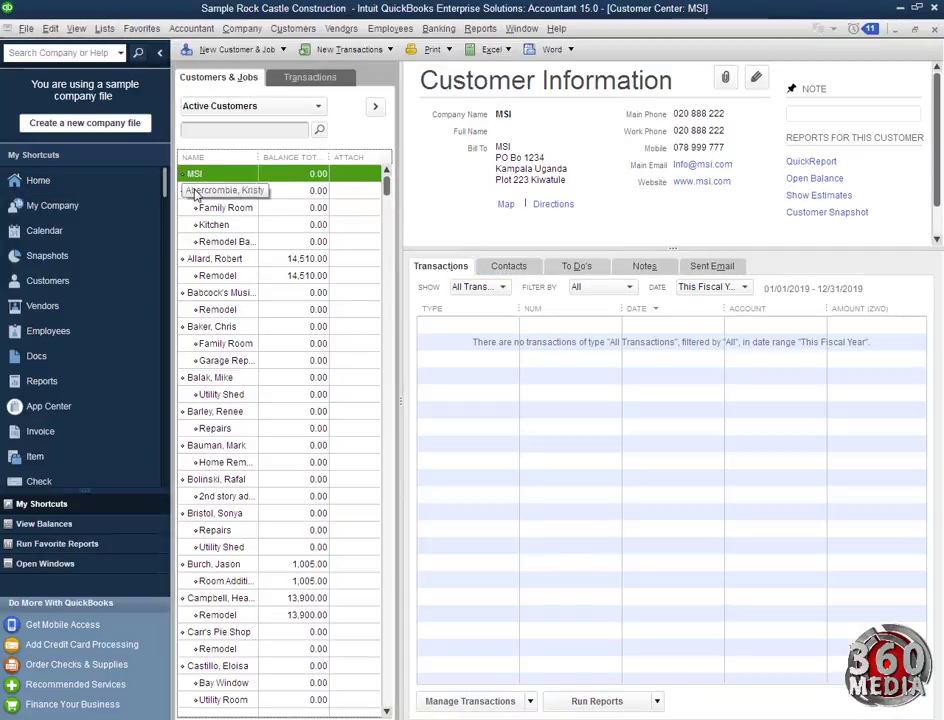
{"action": "double_click", "coordinate": [200, 174]}
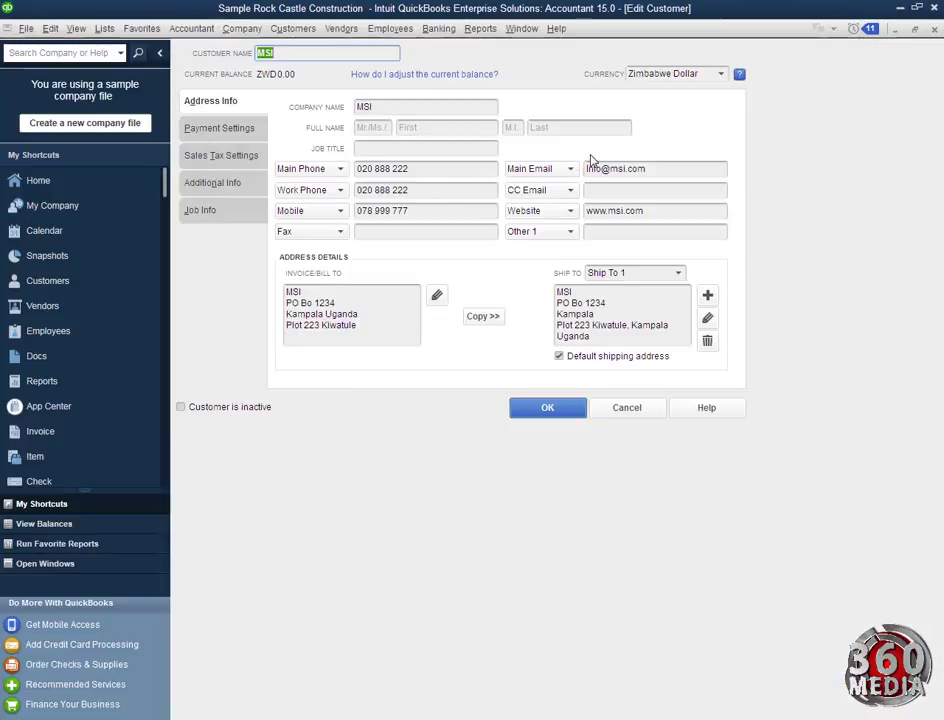
{"action": "left_click", "coordinate": [220, 132]}
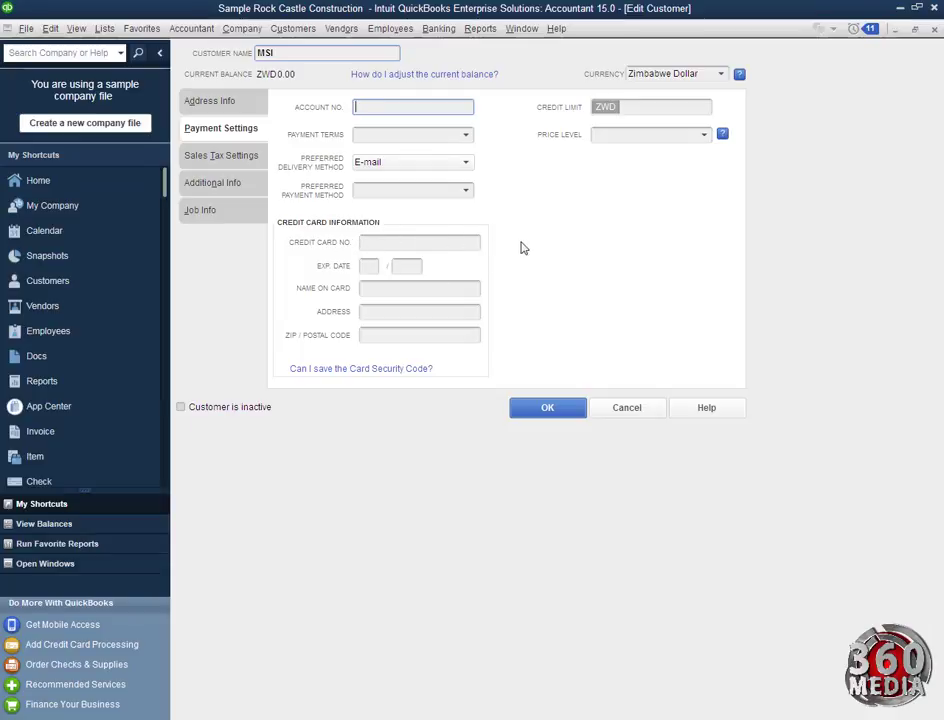
Review Sales Tax and Additional Info, cancel adding a customer type, and show Job Info
{"action": "left_click", "coordinate": [240, 155]}
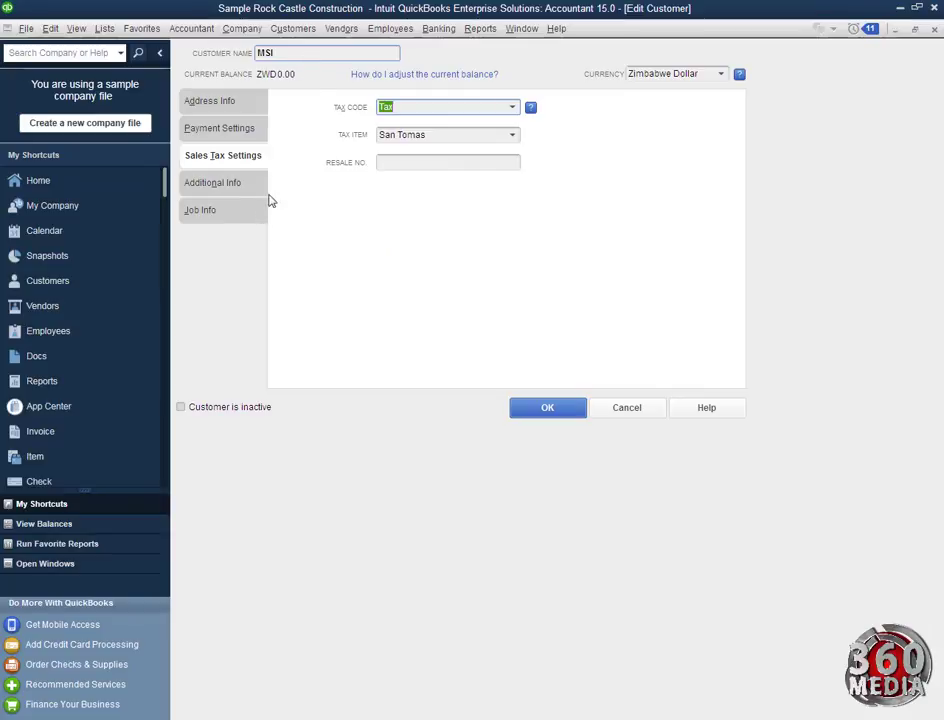
{"action": "left_click", "coordinate": [236, 192]}
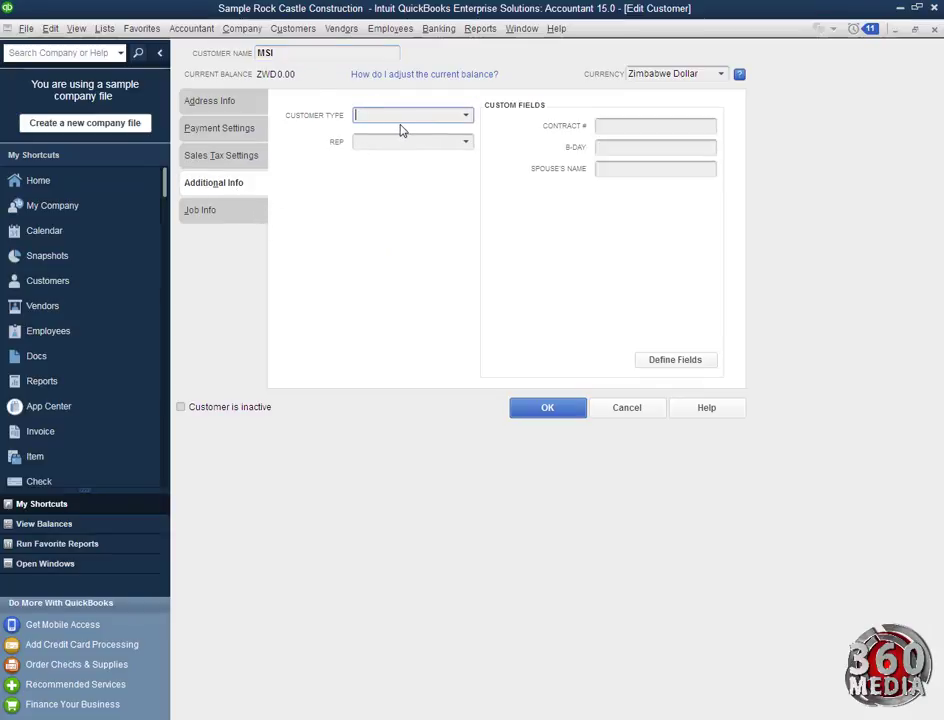
{"action": "left_click", "coordinate": [462, 116]}
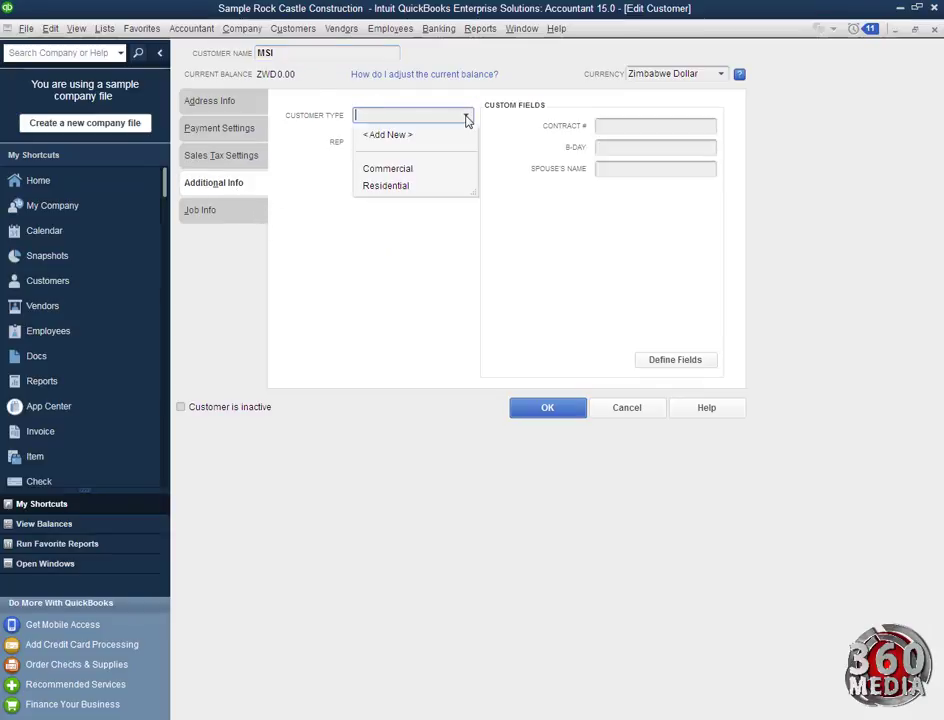
{"action": "left_click", "coordinate": [420, 140]}
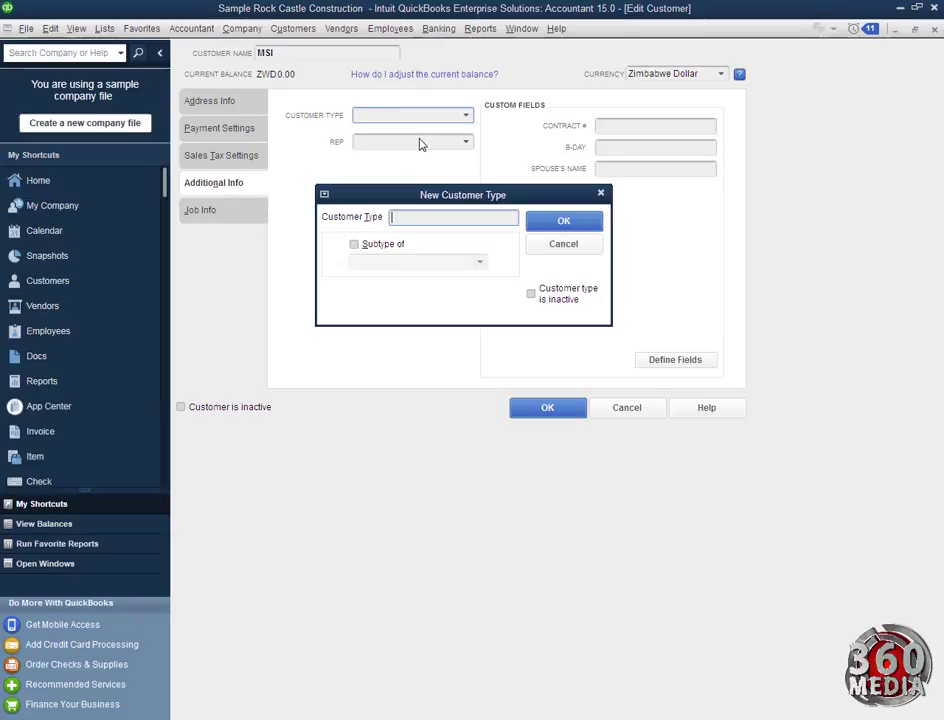
{"action": "left_click", "coordinate": [600, 193]}
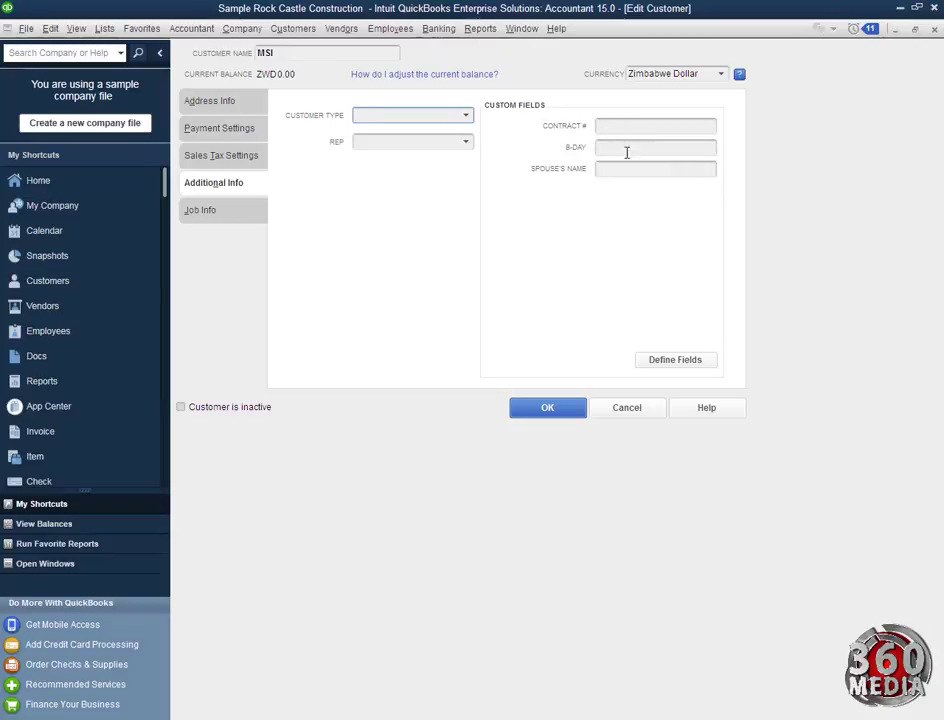
{"action": "left_click", "coordinate": [245, 212]}
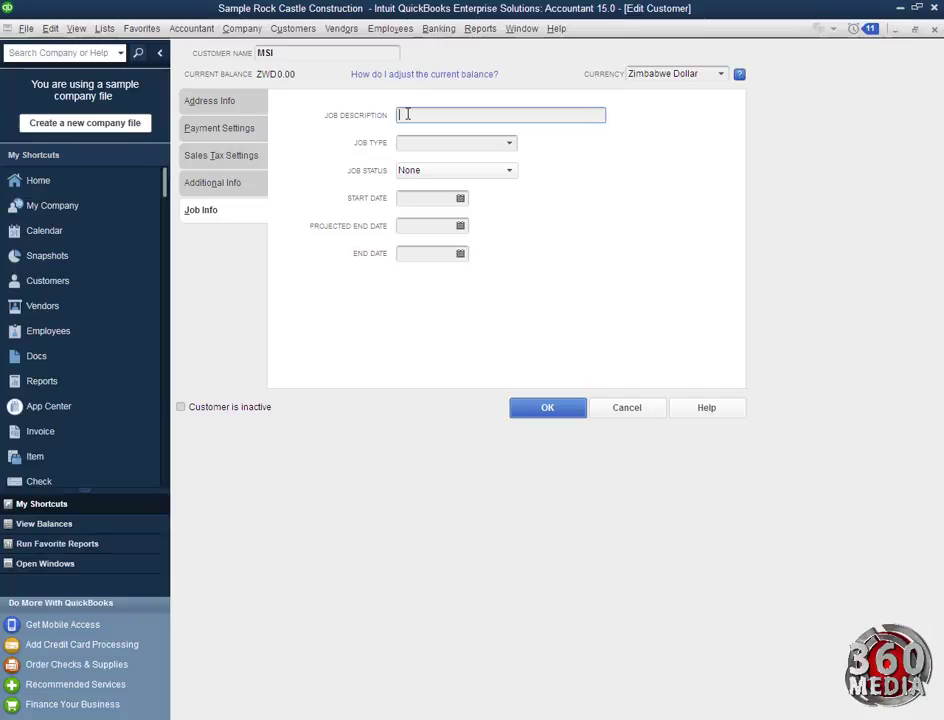
Enter Consulting as the job description and add a new training job type
{"action": "type", "text": "Consulting"}
{"action": "left_click", "coordinate": [509, 143]}
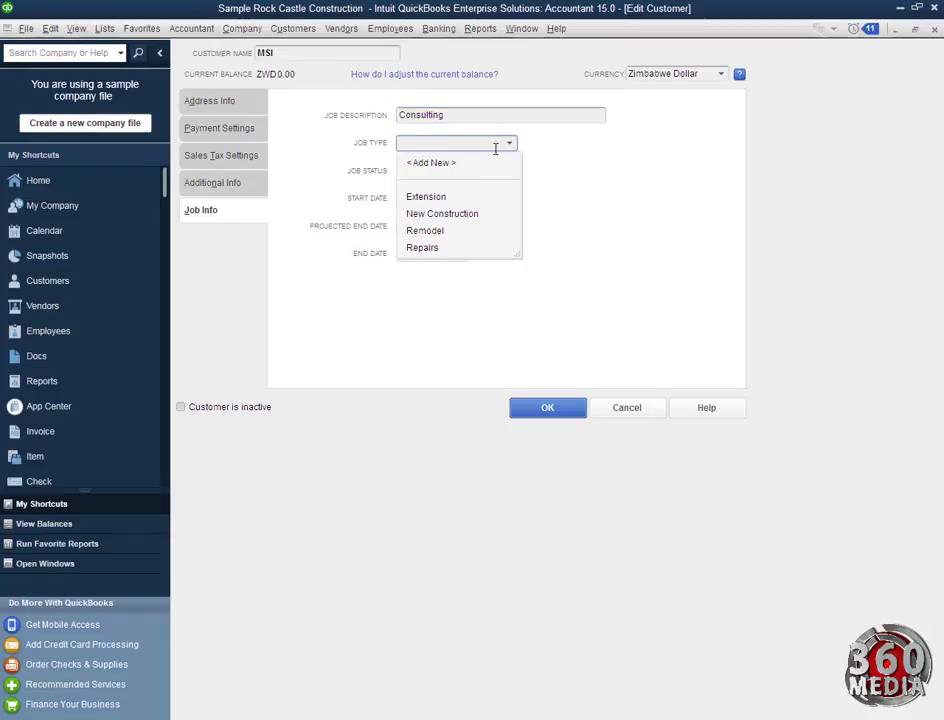
{"action": "left_click", "coordinate": [474, 165]}
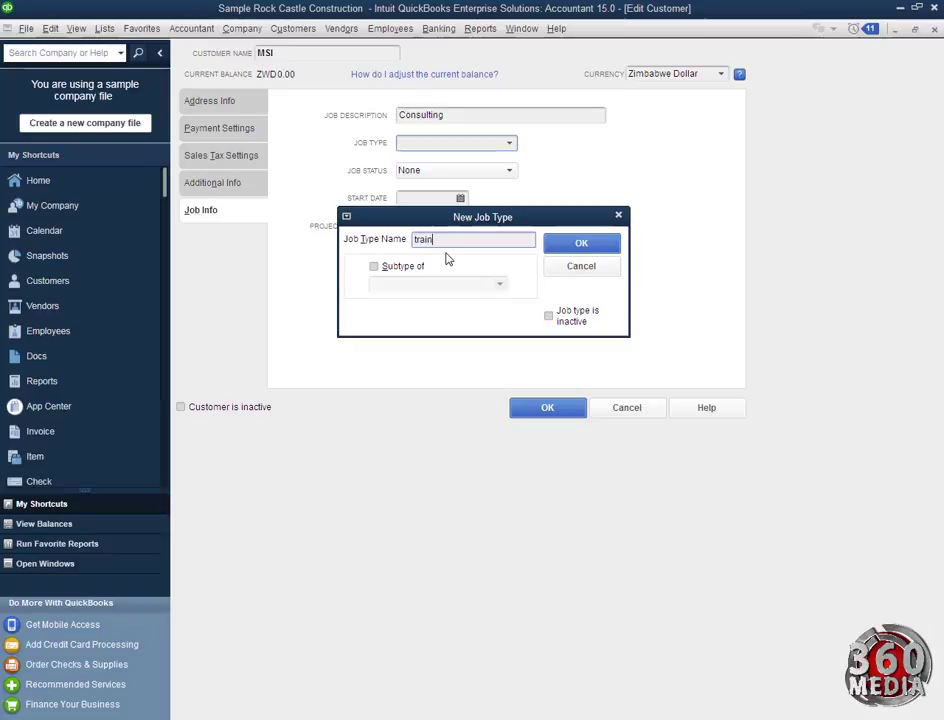
{"action": "key", "text": "Return"}
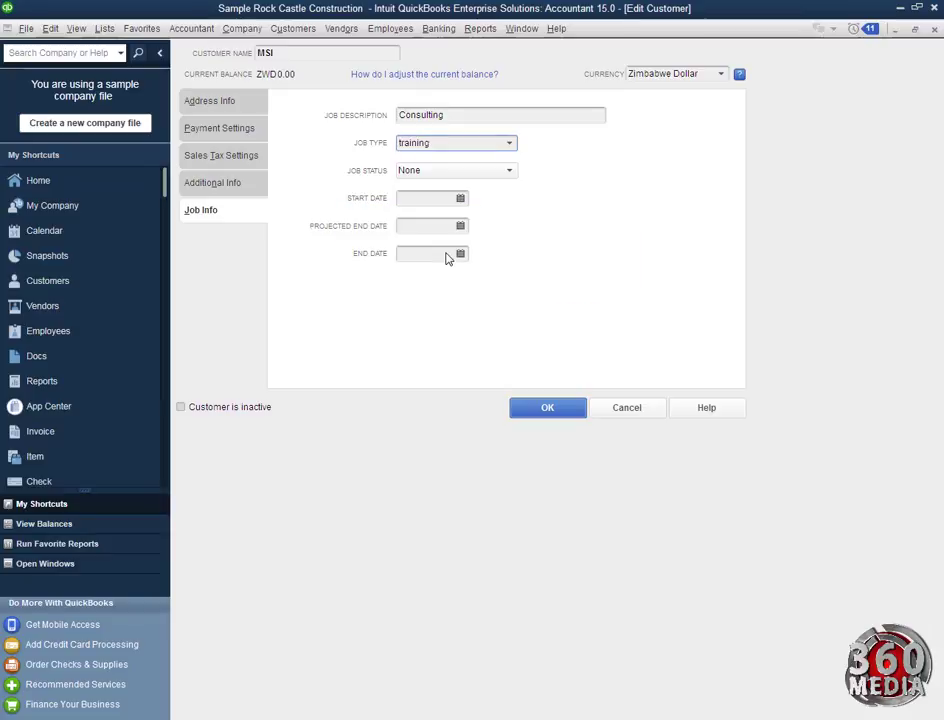
{"action": "left_click", "coordinate": [432, 171]}
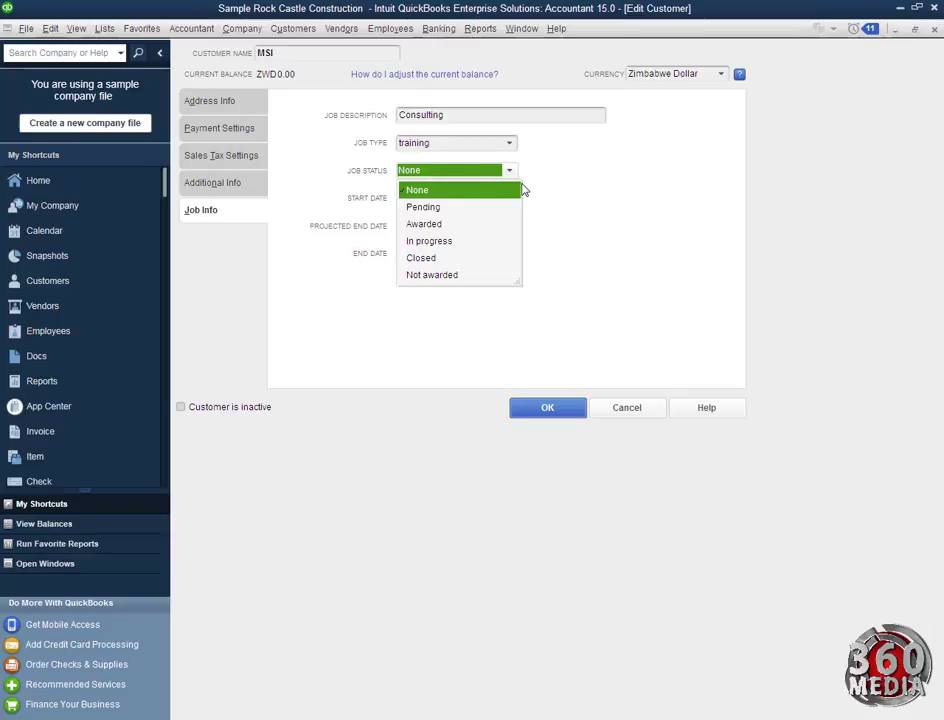
Set start date 12/01/2019 and projected end 12/25/2019, then save MSI's job details
{"action": "left_click", "coordinate": [574, 184]}
{"action": "left_click", "coordinate": [460, 201]}
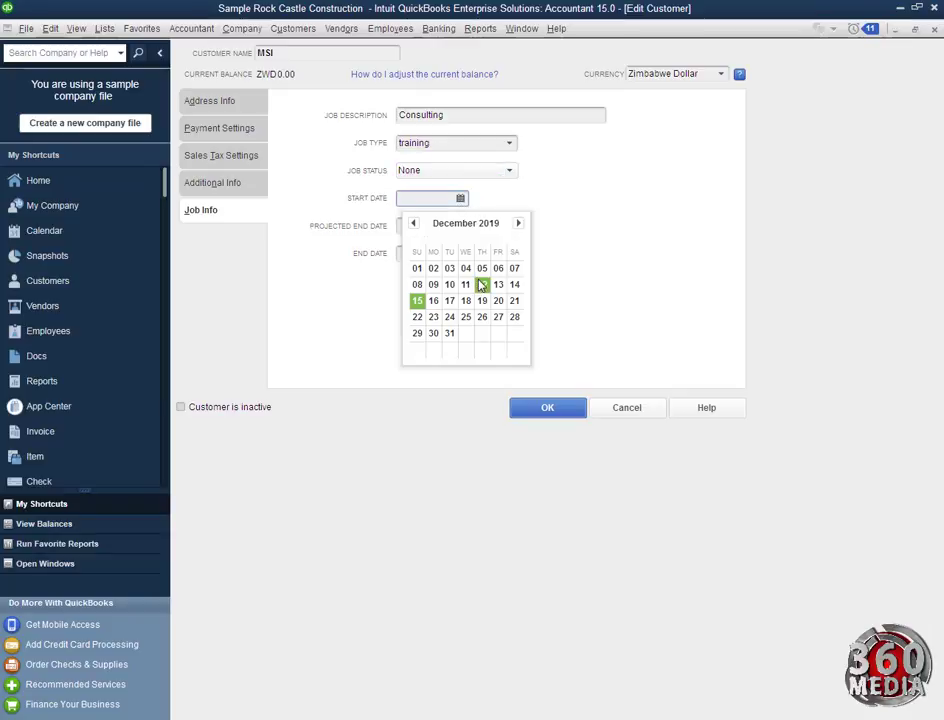
{"action": "left_click", "coordinate": [417, 268]}
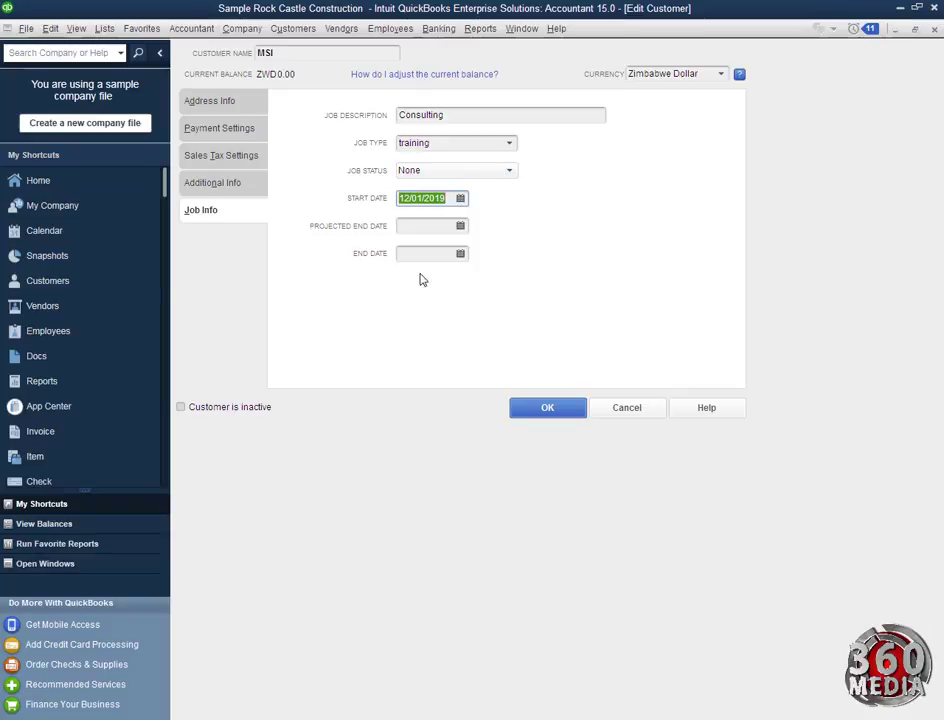
{"action": "left_click", "coordinate": [460, 226]}
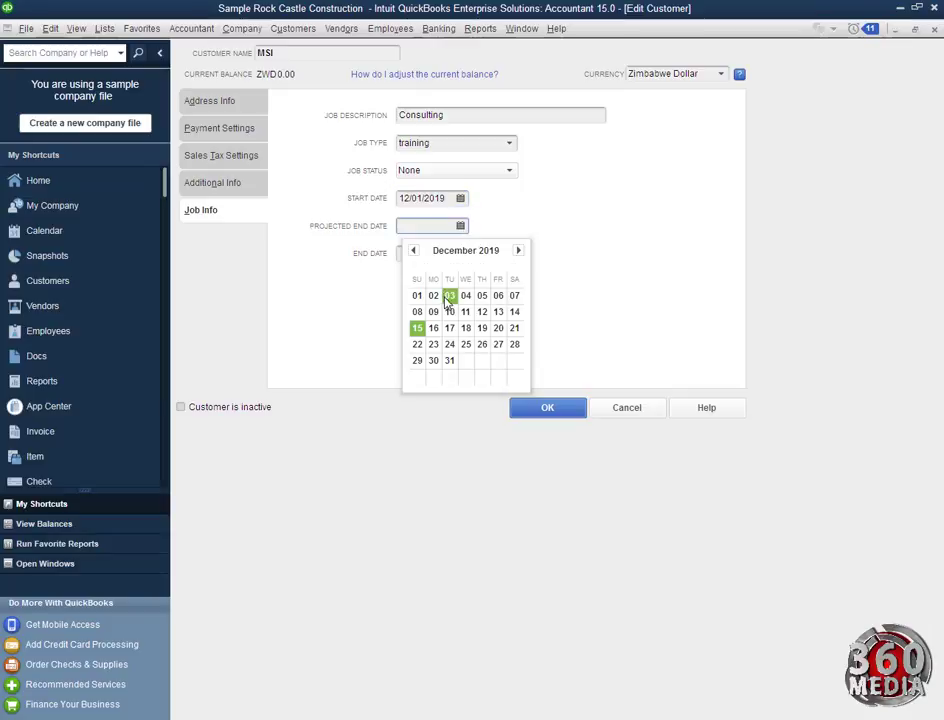
{"action": "left_click", "coordinate": [482, 344]}
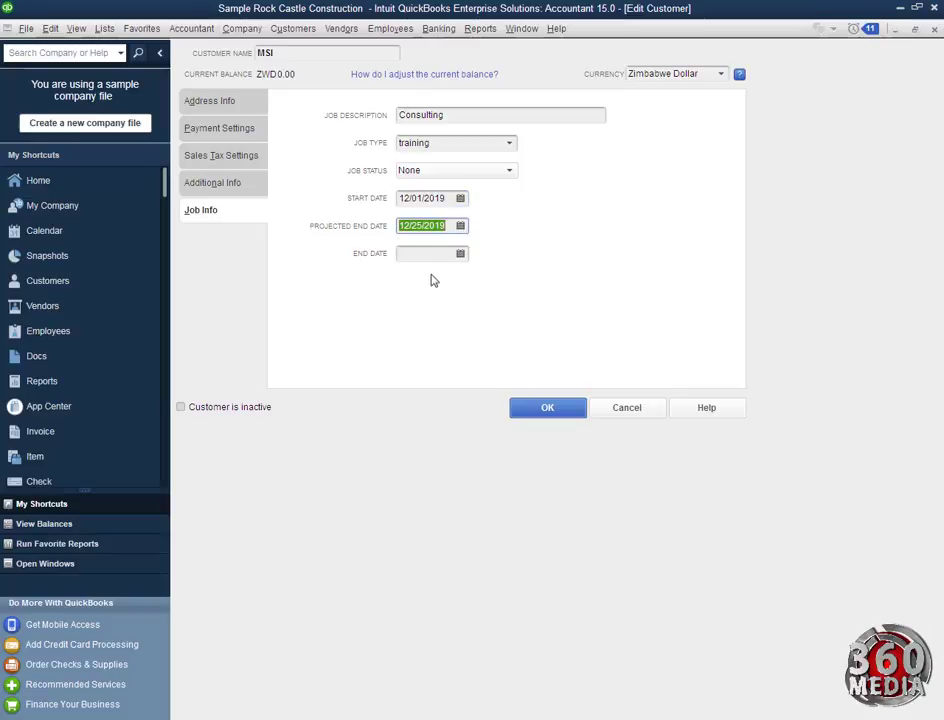
{"action": "left_click", "coordinate": [552, 410]}
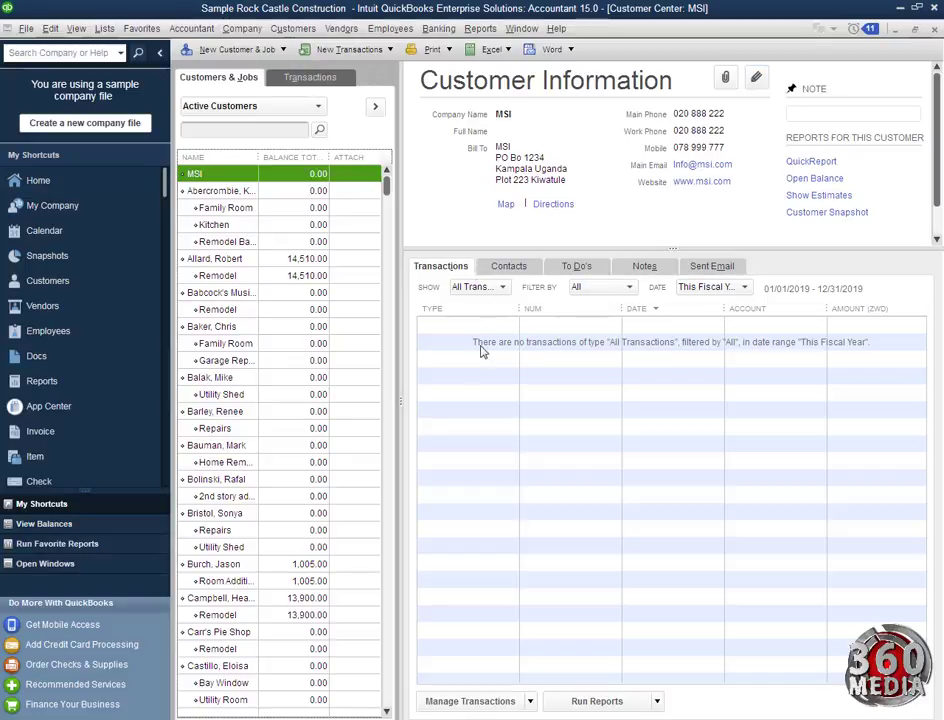
Select the customer listed below MSI to see their details and full 2019 transaction history
{"action": "left_click", "coordinate": [213, 193]}
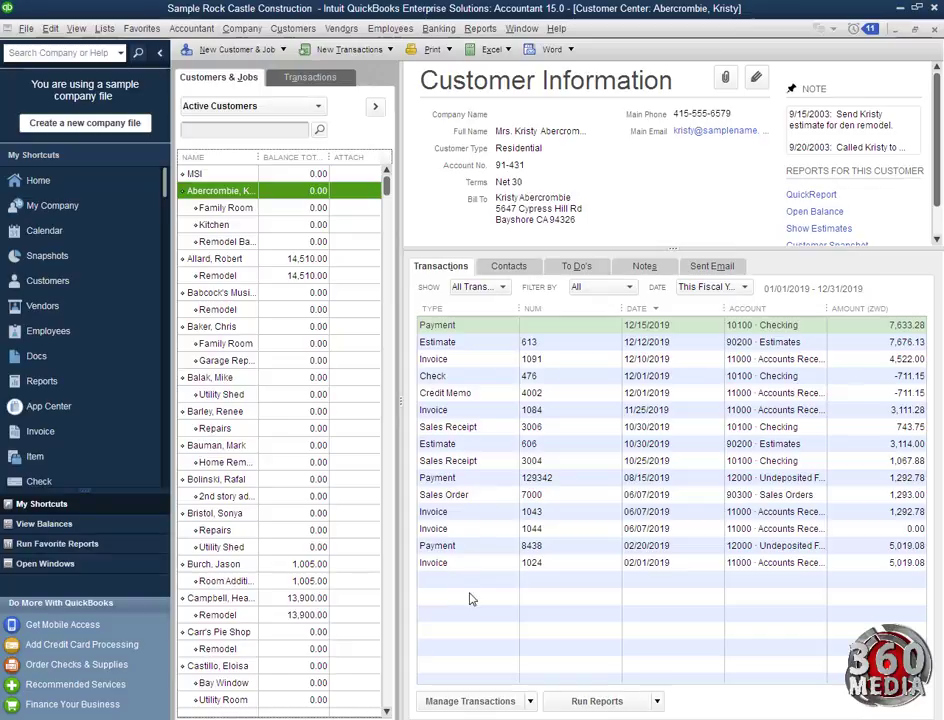
Review the customer's Contacts, To Do's, Notes and Sent Email tabs, ending back on Notes
{"action": "left_click", "coordinate": [516, 270]}
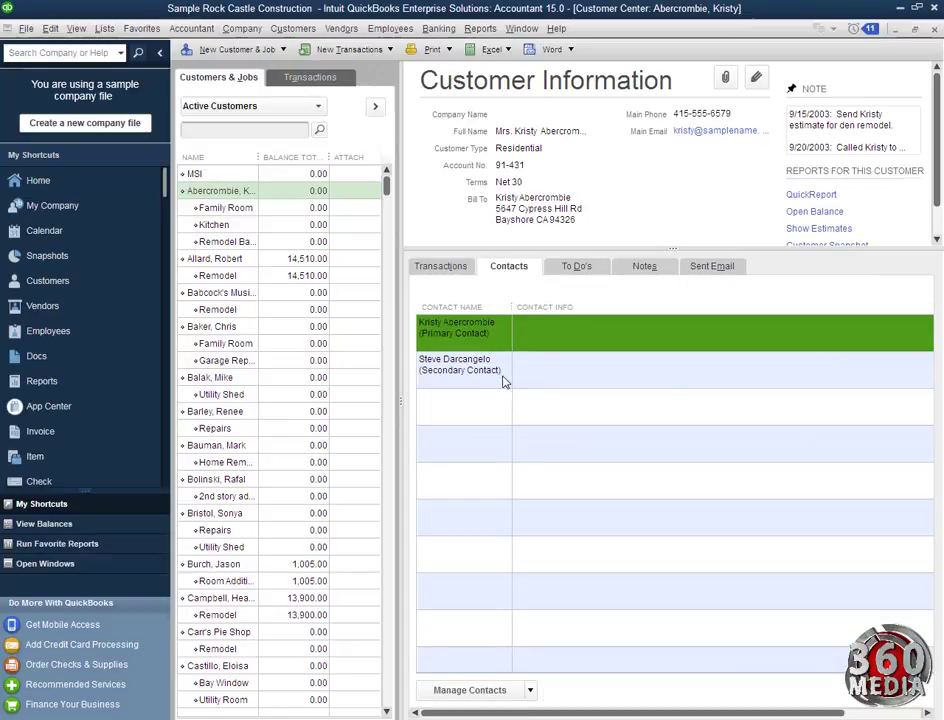
{"action": "left_click", "coordinate": [581, 268]}
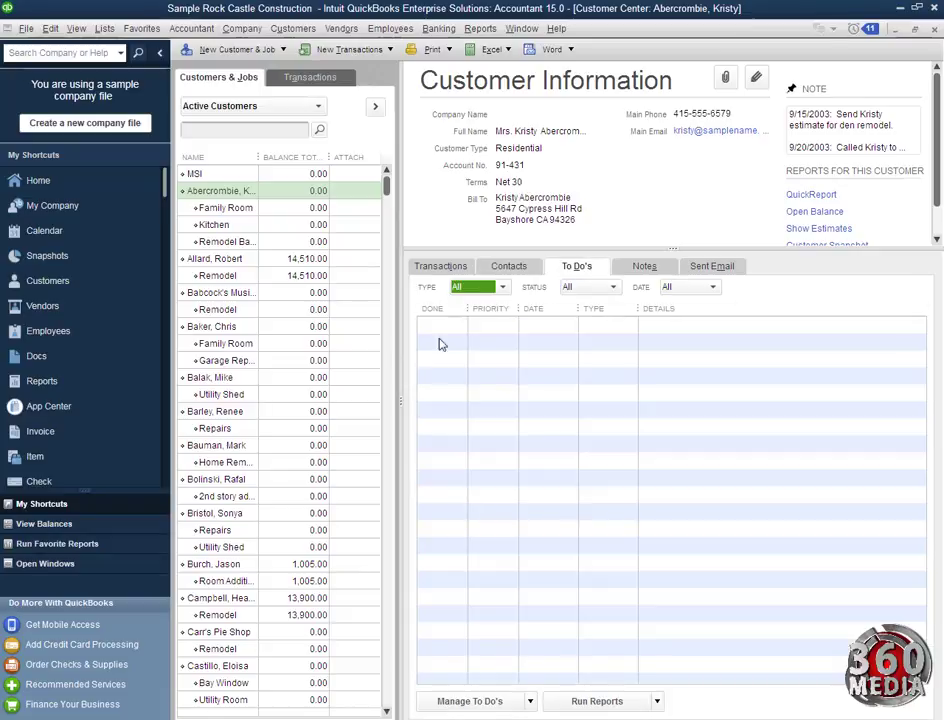
{"action": "left_click", "coordinate": [645, 268]}
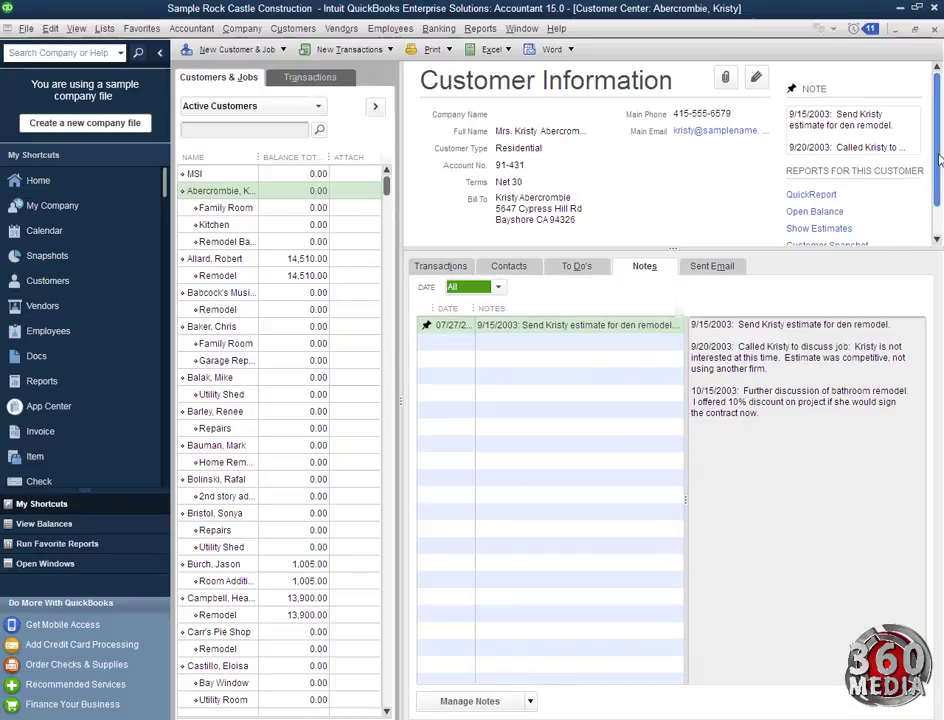
{"action": "left_click", "coordinate": [938, 239]}
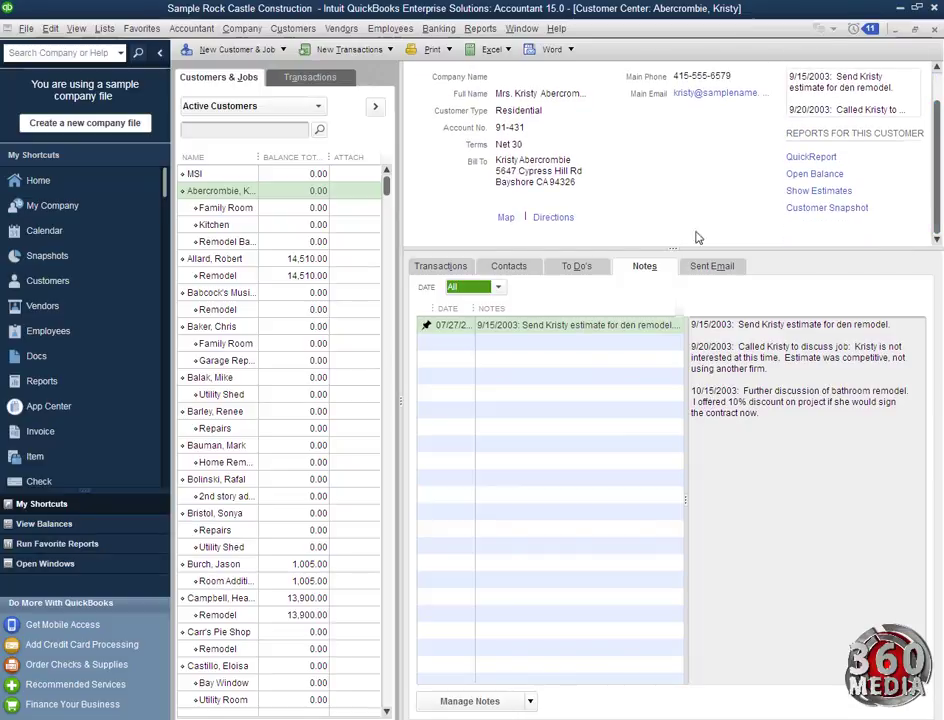
{"action": "left_click", "coordinate": [714, 272]}
{"action": "left_click", "coordinate": [638, 266]}
{"action": "left_click", "coordinate": [812, 157]}
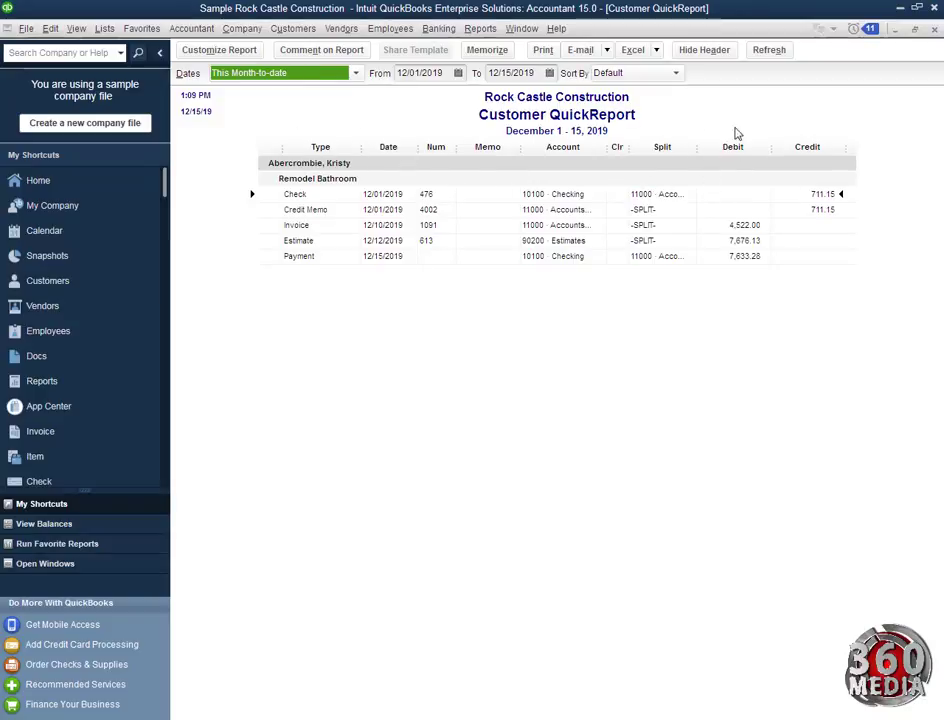
{"action": "left_click", "coordinate": [936, 31]}
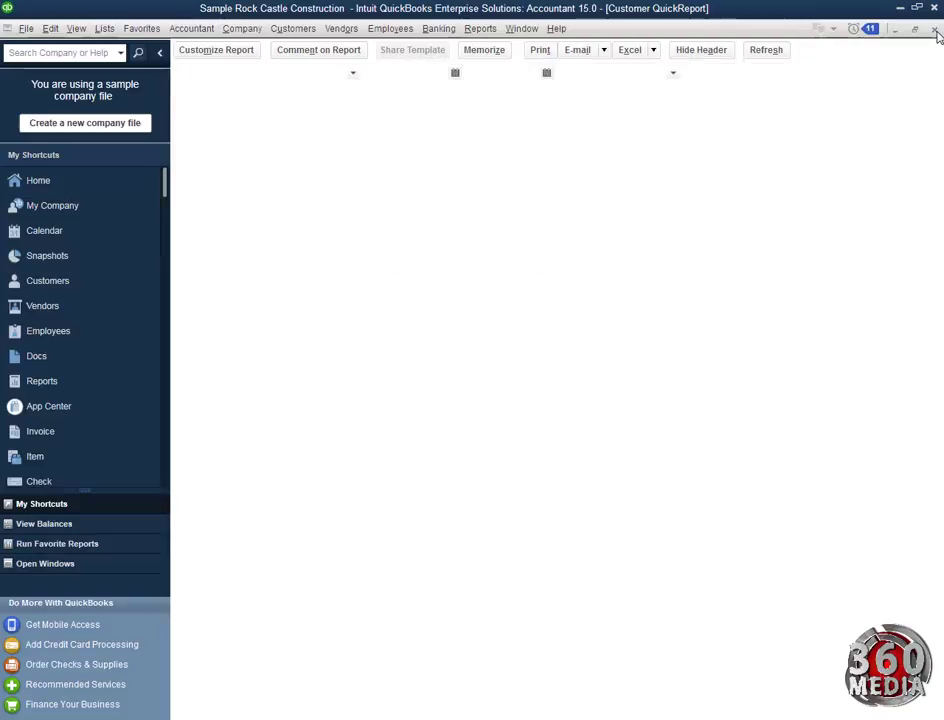